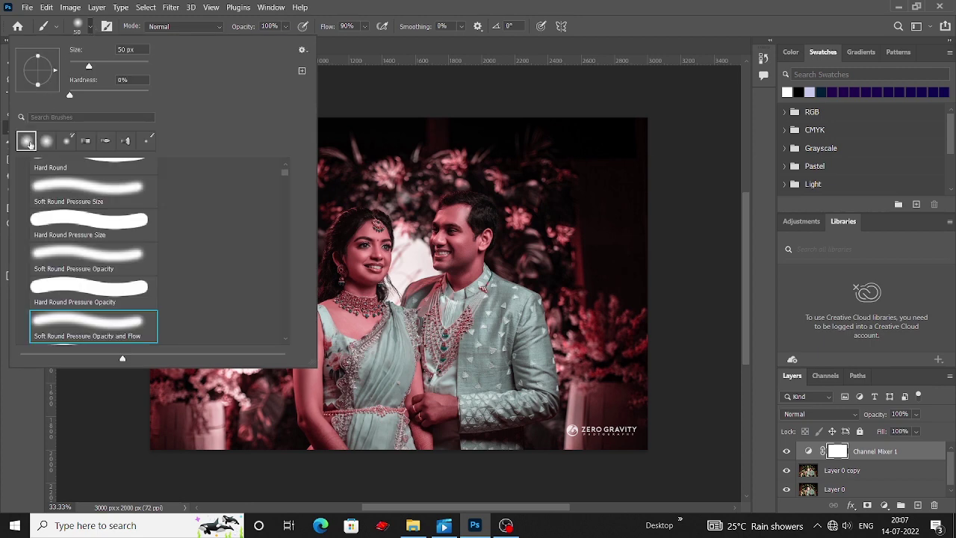
Step: Switch the foreground colour to black and paint the Channel Mixer 1 mask over the woman's temple and upper cheek
left_click(451, 94)
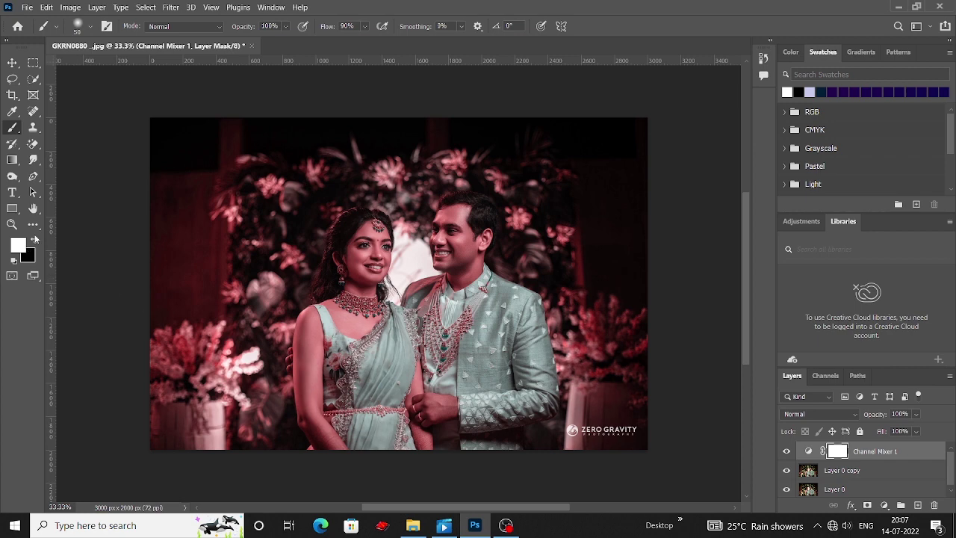
left_click(33, 240)
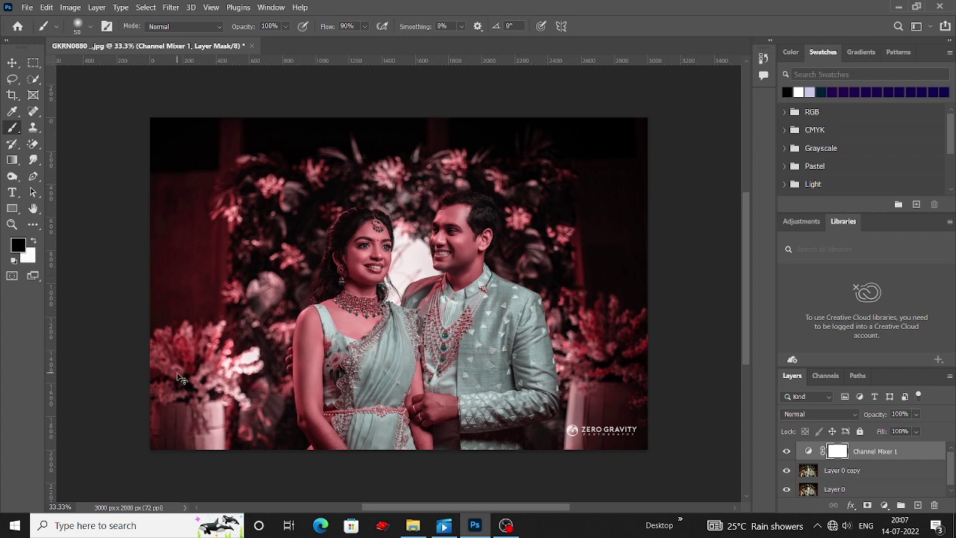
key("ctrl+plus")
key("ctrl+plus")
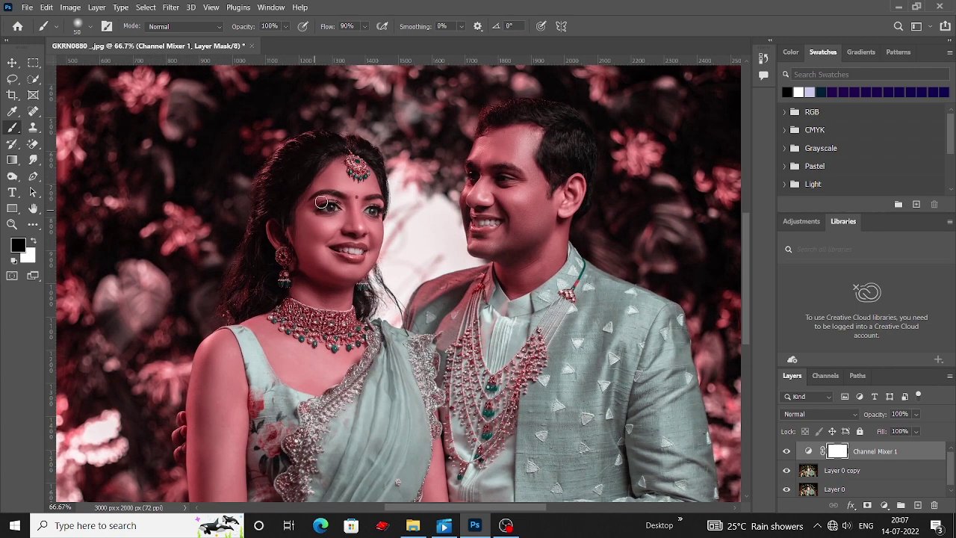
scroll(329, 185, "up", 2)
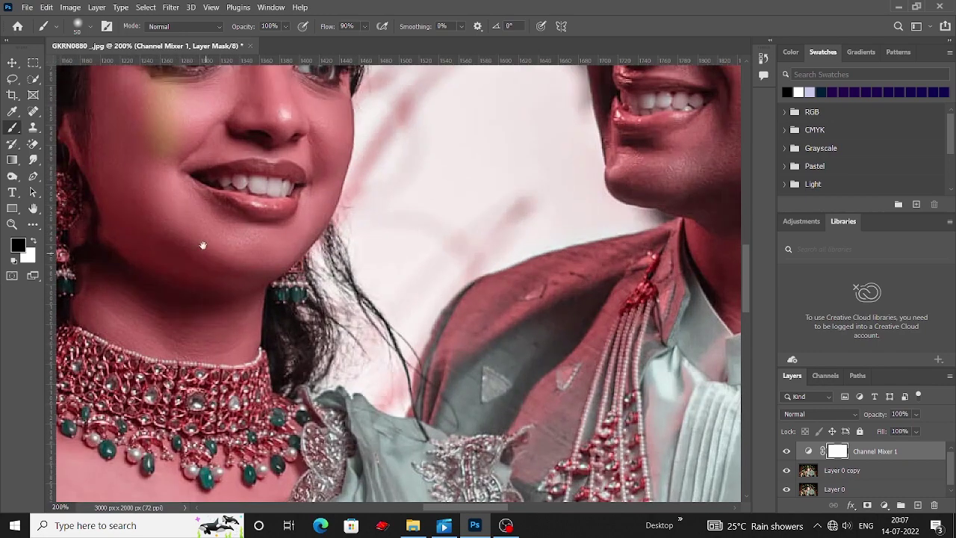
left_click_drag(321, 172, 239, 214)
key("bracketleft")
scroll(271, 196, "down", 1)
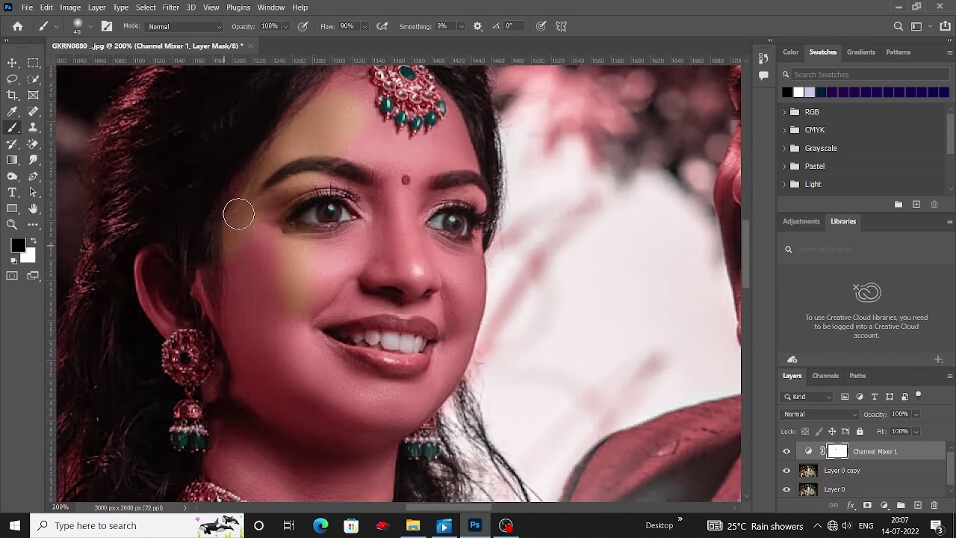
Step: Paint the mask over the woman's forehead, using a smaller brush around the hanging head jewel
scroll(306, 164, "up", 1)
mouse_move(338, 132)
left_mouse_down()
mouse_move(354, 94)
mouse_move(367, 160)
mouse_move(424, 167)
left_mouse_up()
key("bracketleft")
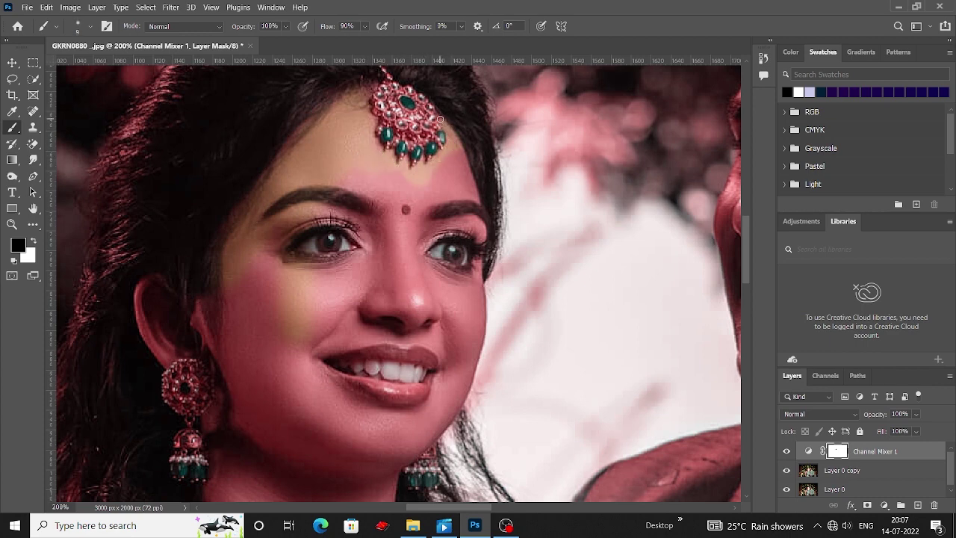
mouse_move(441, 119)
left_mouse_down()
mouse_move(472, 206)
mouse_move(443, 135)
mouse_move(430, 162)
mouse_move(347, 141)
mouse_move(400, 173)
mouse_move(362, 197)
mouse_move(408, 195)
mouse_move(450, 162)
mouse_move(417, 203)
mouse_move(473, 200)
mouse_move(472, 252)
mouse_move(476, 203)
mouse_move(485, 217)
mouse_move(470, 259)
mouse_move(474, 170)
mouse_move(479, 215)
mouse_move(468, 252)
mouse_move(466, 240)
mouse_move(498, 250)
mouse_move(498, 261)
mouse_move(459, 306)
mouse_move(419, 330)
left_mouse_up()
scroll(448, 180, "down", 1)
scroll(478, 209, "down", 1)
scroll(471, 253, "down", 1)
key("bracketleft")
key("bracketleft")
key("bracketleft")
scroll(470, 224, "down", 1)
Step: Paint the mask over the rest of the woman's face, covering cheeks, nose and chin, with a 15 px brush for the edges
key("bracketright")
key("bracketright")
scroll(419, 330, "up", 2)
key("bracketright")
key("bracketright")
key("bracketright")
key("bracketright")
mouse_move(501, 221)
left_mouse_down()
mouse_move(485, 196)
mouse_move(457, 222)
mouse_move(417, 234)
mouse_move(339, 147)
mouse_move(280, 193)
mouse_move(258, 233)
mouse_move(258, 254)
mouse_move(283, 260)
mouse_move(307, 367)
mouse_move(316, 372)
mouse_move(345, 294)
mouse_move(310, 274)
left_mouse_up()
scroll(310, 274, "down", 1)
left_click_drag(353, 243, 360, 326)
key("bracketright")
key("bracketright")
mouse_move(373, 225)
left_mouse_down()
mouse_move(473, 250)
mouse_move(435, 283)
mouse_move(411, 274)
left_mouse_up()
key("bracketleft")
key("bracketleft")
key("bracketleft")
key("bracketleft")
key("bracketleft")
key("bracketleft")
key("bracketleft")
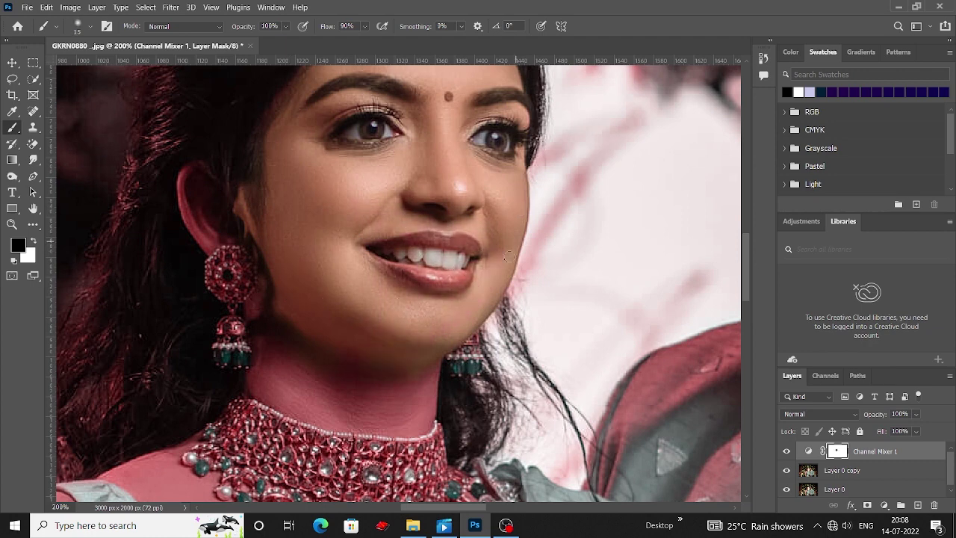
Step: Paint the mask over the woman's jawline and neck above the necklace with a brush of about 35 px
scroll(441, 310, "down", 2)
mouse_move(421, 288)
left_mouse_down()
mouse_move(428, 340)
mouse_move(415, 356)
mouse_move(426, 349)
mouse_move(381, 360)
mouse_move(306, 350)
mouse_move(376, 350)
mouse_move(414, 330)
mouse_move(366, 341)
left_mouse_up()
key("bracketleft")
key("bracketright")
key("bracketright")
key("bracketright")
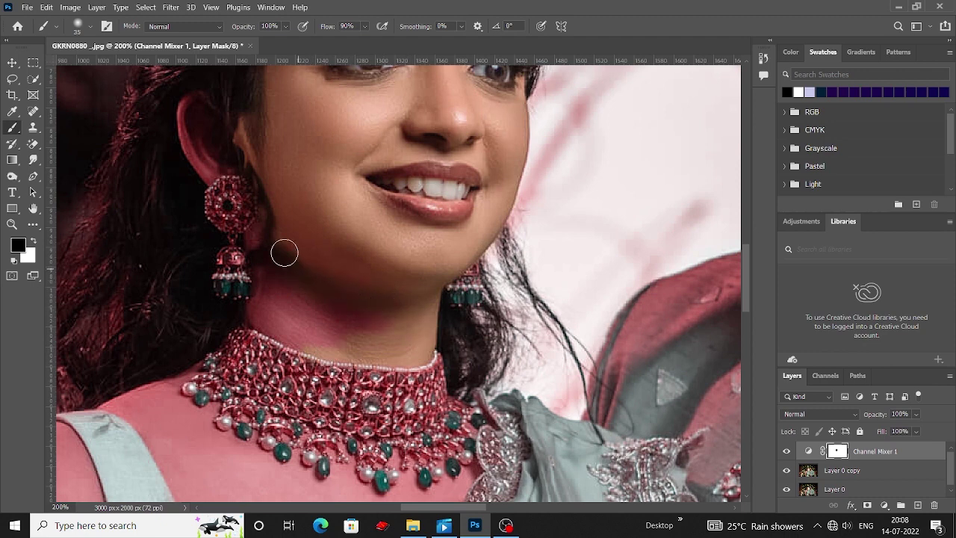
mouse_move(263, 300)
left_mouse_down()
mouse_move(322, 344)
mouse_move(279, 339)
mouse_move(269, 320)
mouse_move(368, 343)
mouse_move(295, 283)
mouse_move(318, 309)
mouse_move(292, 260)
left_mouse_up()
scroll(327, 277, "up", 2)
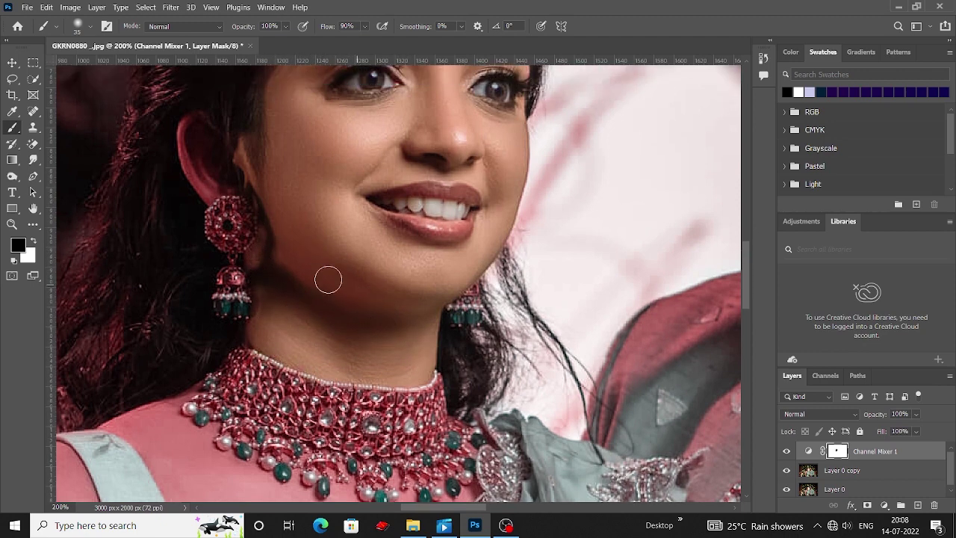
Step: Paint the mask over the woman's ear with a 15 px brush
key("bracketleft")
key("bracketleft")
key("bracketleft")
key("bracketleft")
left_click_drag(194, 184, 204, 216)
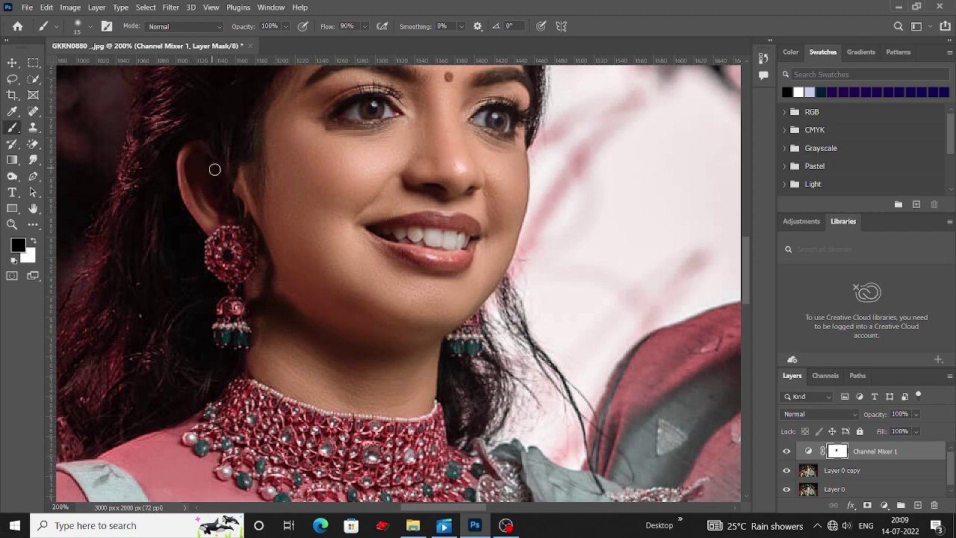
scroll(205, 227, "up", 1)
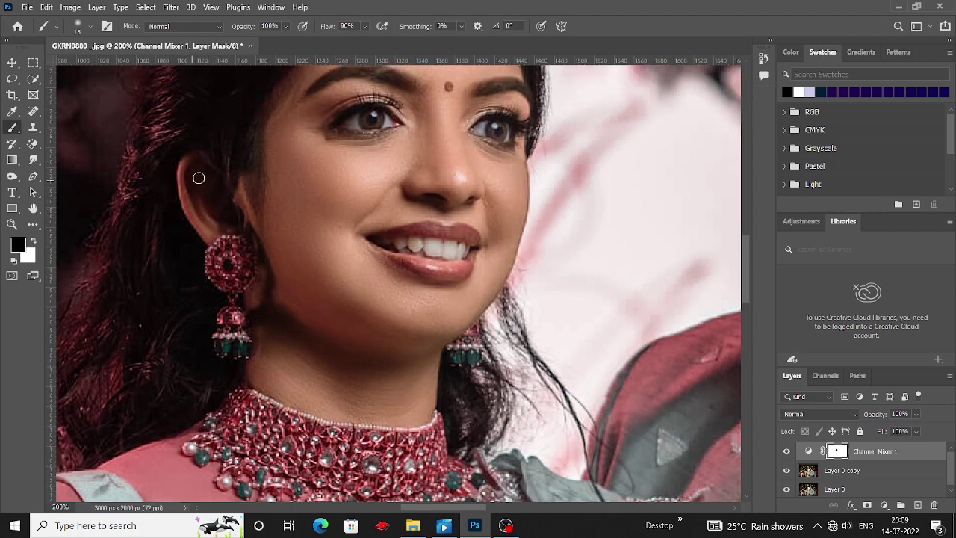
Step: Paint the mask over the woman's chest between the necklace and the blouse neckline with a larger brush
left_click_drag(386, 310, 406, 91)
left_click_drag(309, 376, 348, 270)
key("bracketright")
key("bracketright")
key("bracketright")
key("bracketright")
key("bracketright")
key("bracketright")
mouse_move(362, 302)
left_mouse_down()
mouse_move(278, 201)
mouse_move(304, 218)
mouse_move(410, 243)
mouse_move(370, 290)
mouse_move(439, 269)
mouse_move(463, 280)
mouse_move(404, 325)
mouse_move(399, 348)
mouse_move(338, 336)
mouse_move(397, 337)
mouse_move(289, 260)
mouse_move(199, 150)
mouse_move(285, 301)
left_mouse_up()
key("bracketleft")
key("bracketleft")
key("bracketleft")
key("bracketright")
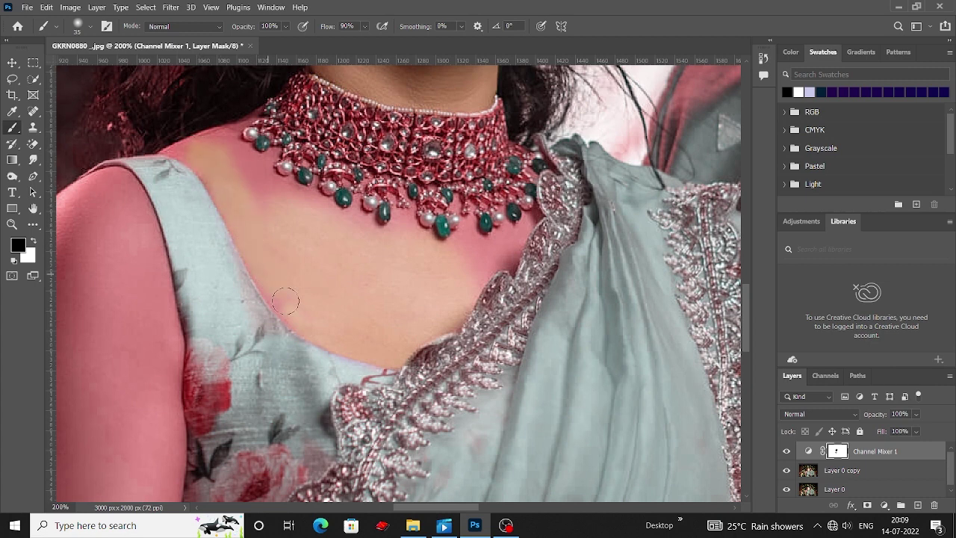
Step: Paint the mask over the strip of shoulder between the blouse strap and the woman's hair with a small brush
scroll(288, 299, "up", 4)
key("bracketleft")
key("bracketleft")
key("bracketleft")
key("bracketleft")
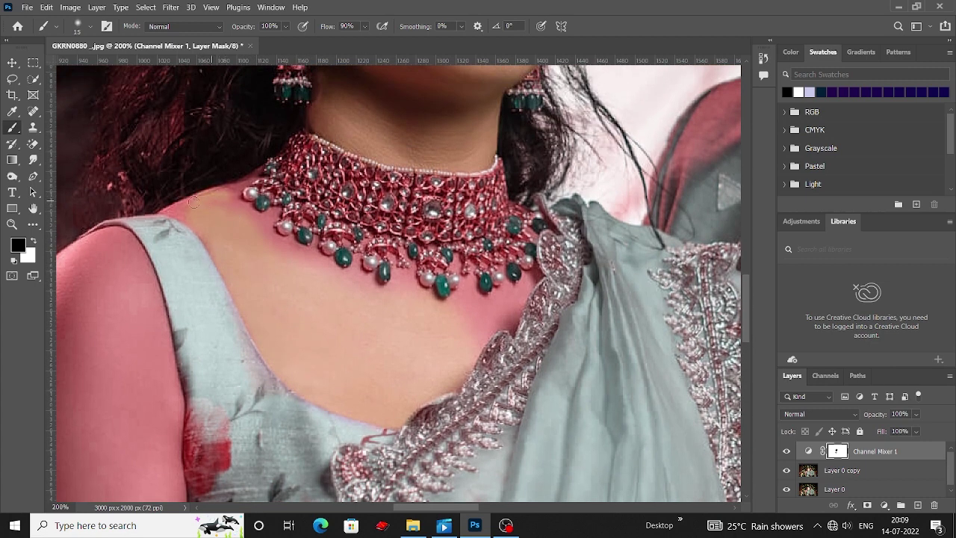
key("bracketleft")
key("bracketleft")
scroll(210, 251, "up", 1)
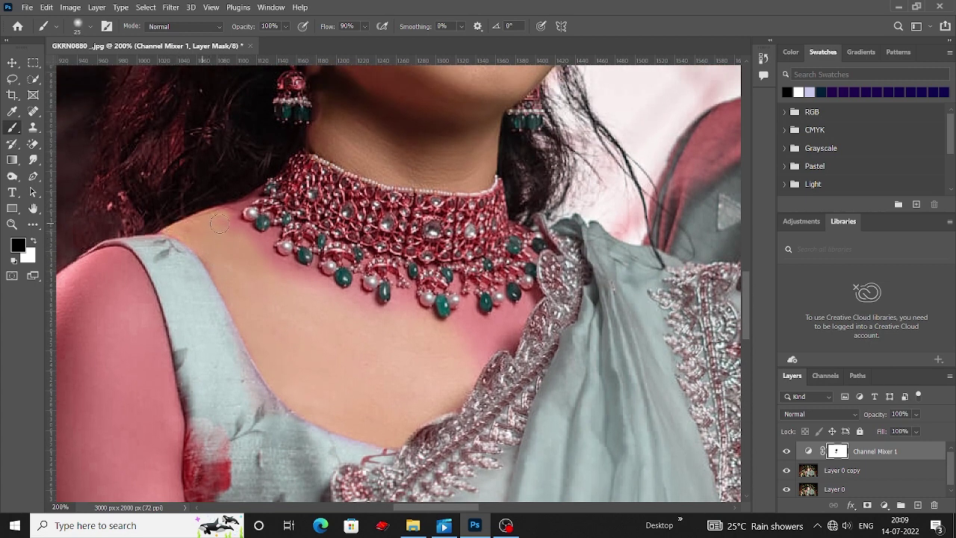
Step: Paint the mask over the skin along the lower edge of the necklace and between its beads, with brushes of 10 to 20 px
key("bracketleft")
key("bracketleft")
key("bracketleft")
left_click_drag(257, 238, 349, 296)
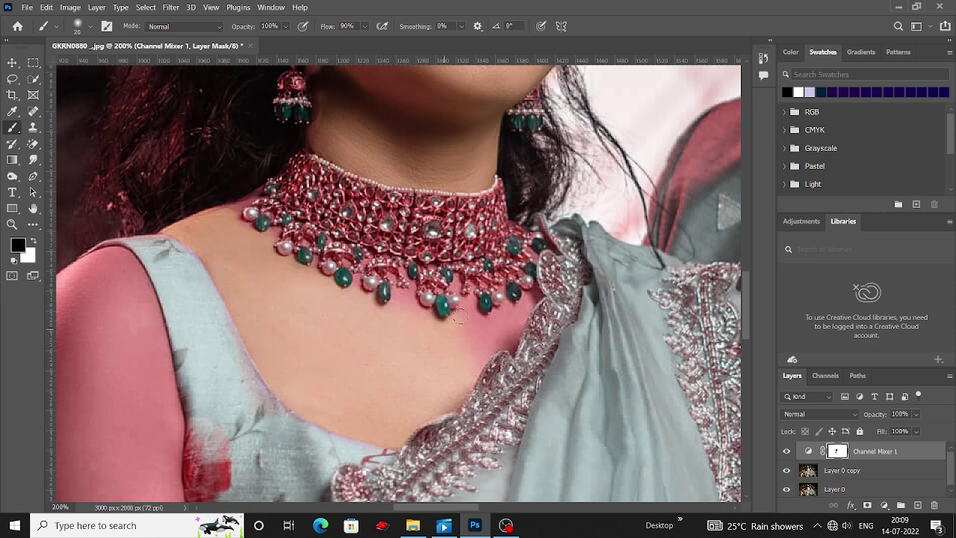
left_click_drag(425, 316, 407, 280)
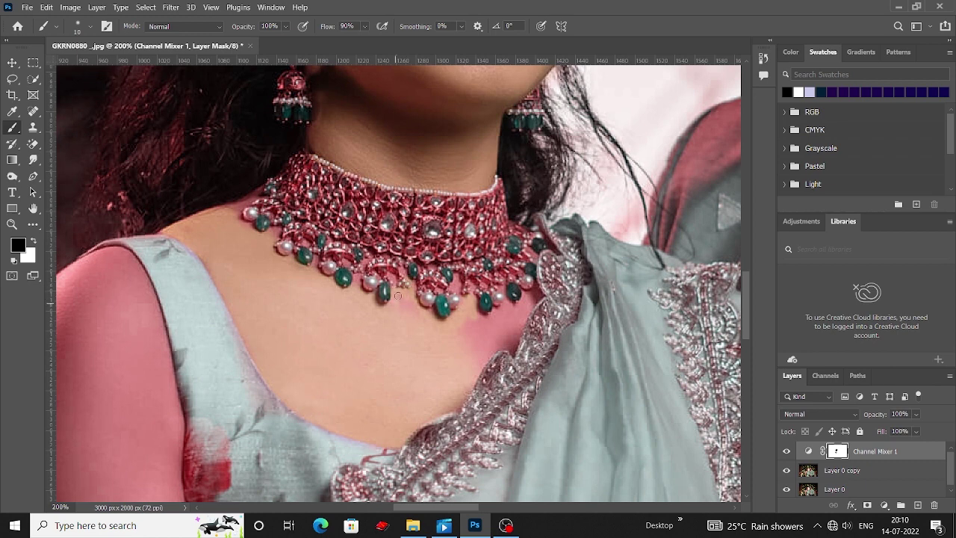
scroll(357, 282, "down", 1)
key("bracketright")
key("bracketright")
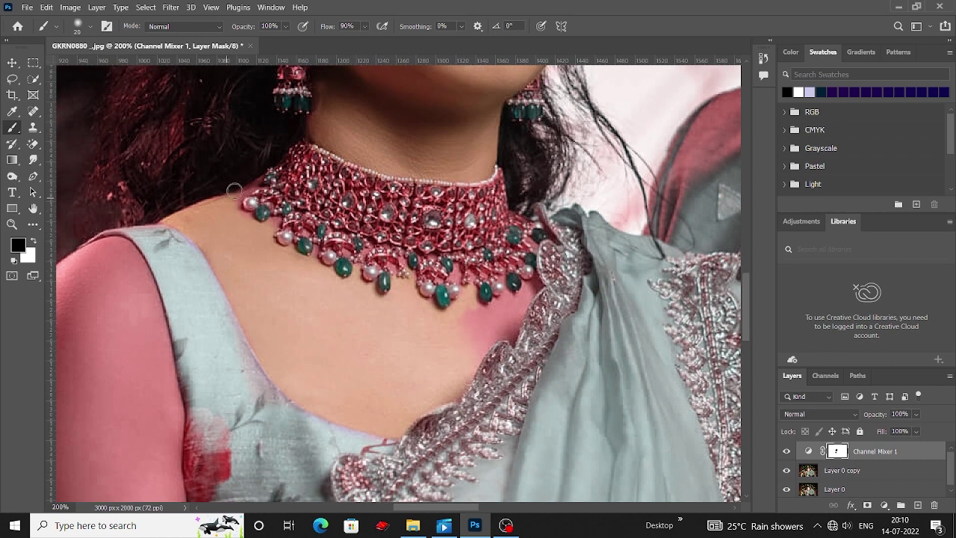
Step: Paint the mask over the remaining chest skin between the necklace and the saree border with 25 to 30 px brushes
scroll(271, 222, "down", 1)
key("bracketright")
key("bracketright")
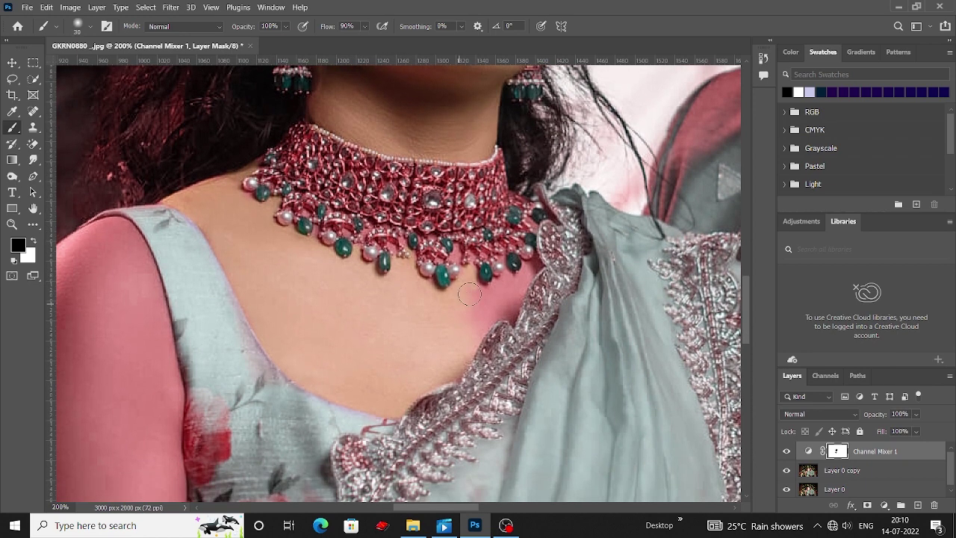
left_click_drag(467, 297, 527, 270)
key("bracketleft")
left_click_drag(485, 322, 482, 309)
key("bracketright")
key("bracketright")
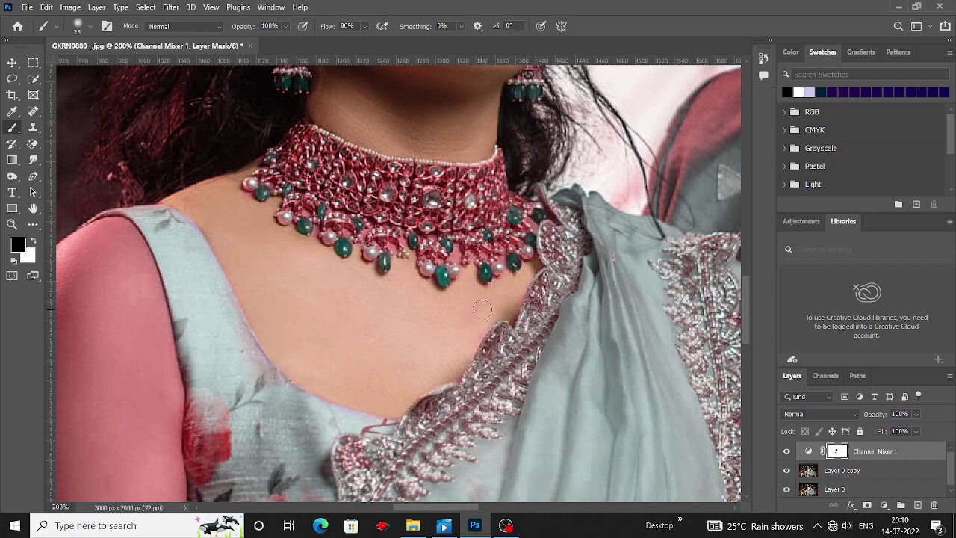
scroll(463, 262, "down", 1)
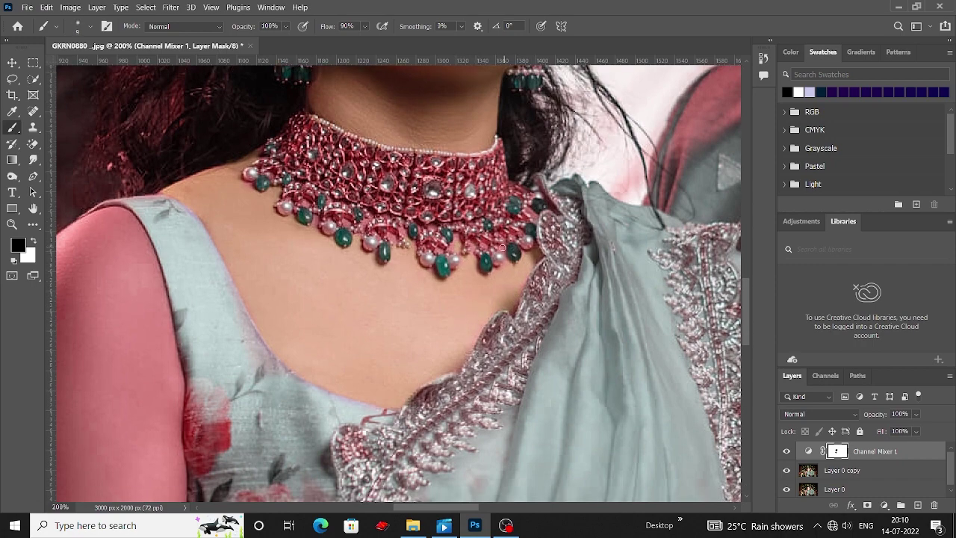
Step: Paint the mask over the woman's upper arm beside the blouse with an enlarged brush
mouse_move(312, 334)
left_mouse_down()
mouse_move(529, 257)
mouse_move(529, 267)
left_mouse_up()
key("bracketright")
key("bracketright")
key("bracketright")
key("bracketright")
key("bracketright")
mouse_move(326, 217)
left_mouse_down()
mouse_move(362, 243)
mouse_move(383, 348)
mouse_move(392, 342)
mouse_move(385, 415)
mouse_move(363, 405)
mouse_move(340, 266)
mouse_move(306, 153)
left_mouse_up()
scroll(393, 341, "down", 5)
scroll(306, 154, "up", 4)
key("bracketleft")
mouse_move(296, 213)
left_mouse_down()
mouse_move(367, 253)
mouse_move(371, 198)
mouse_move(330, 151)
left_mouse_up()
scroll(330, 151, "up", 2)
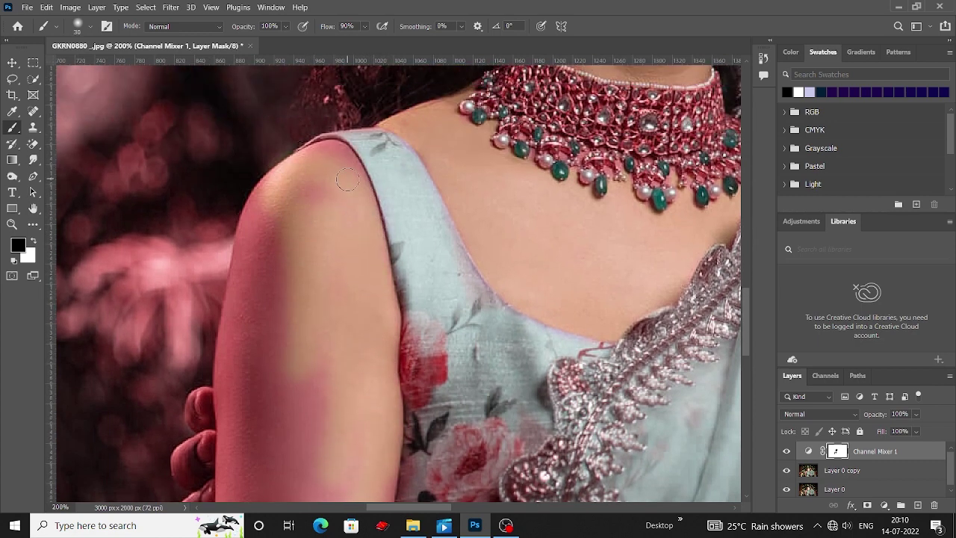
Step: Paint the mask along the shoulder top and the outer edge of the woman's upper arm with a smaller brush
key("bracketleft")
key("bracketleft")
key("bracketleft")
key("bracketright")
key("bracketright")
left_click_drag(311, 200, 266, 291)
scroll(266, 291, "down", 3)
mouse_move(264, 205)
left_mouse_down()
mouse_move(277, 154)
mouse_move(247, 244)
mouse_move(277, 226)
left_mouse_up()
Step: Extend the mask painting down the woman's arm to just above the elbow with a larger brush
key("bracketright")
key("bracketright")
scroll(277, 226, "down", 6)
scroll(239, 306, "down", 3)
mouse_move(242, 195)
left_mouse_down()
mouse_move(243, 318)
mouse_move(270, 237)
mouse_move(307, 204)
mouse_move(301, 344)
left_mouse_up()
key("ctrl+minus")
key("ctrl+minus")
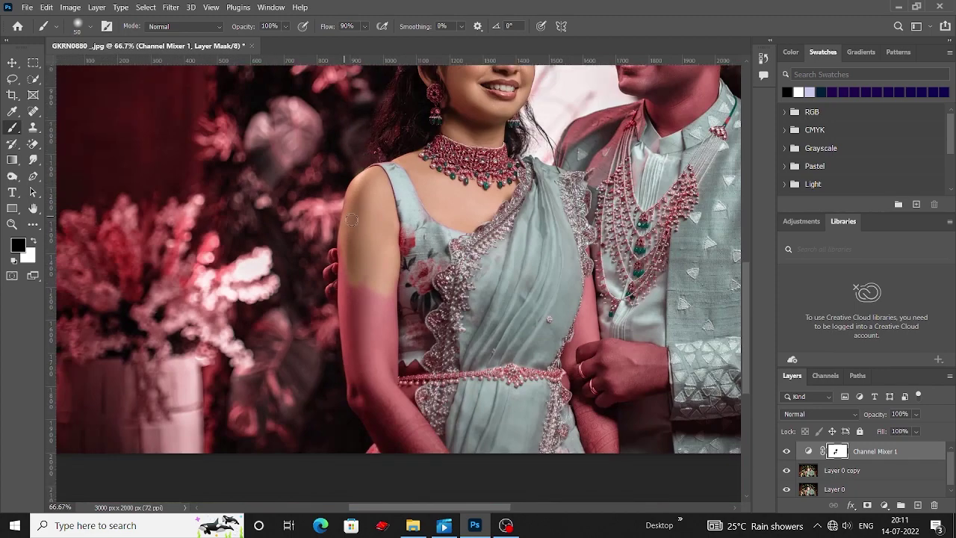
mouse_move(385, 295)
left_mouse_down()
mouse_move(364, 356)
mouse_move(341, 256)
left_mouse_up()
key("bracketleft")
key("bracketleft")
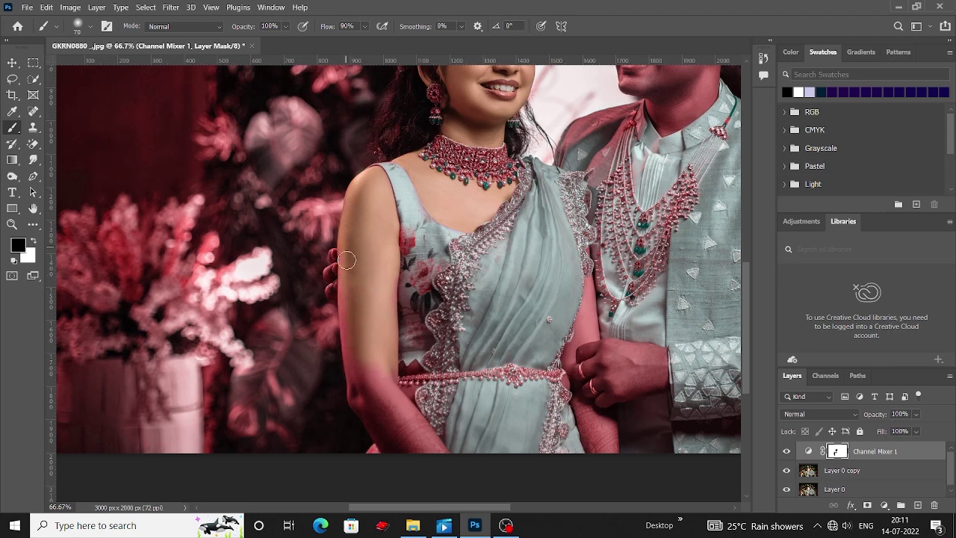
Step: Paint the mask over the woman's elbow and forearm down to the photo's edge with a 70 px brush
scroll(351, 285, "down", 3)
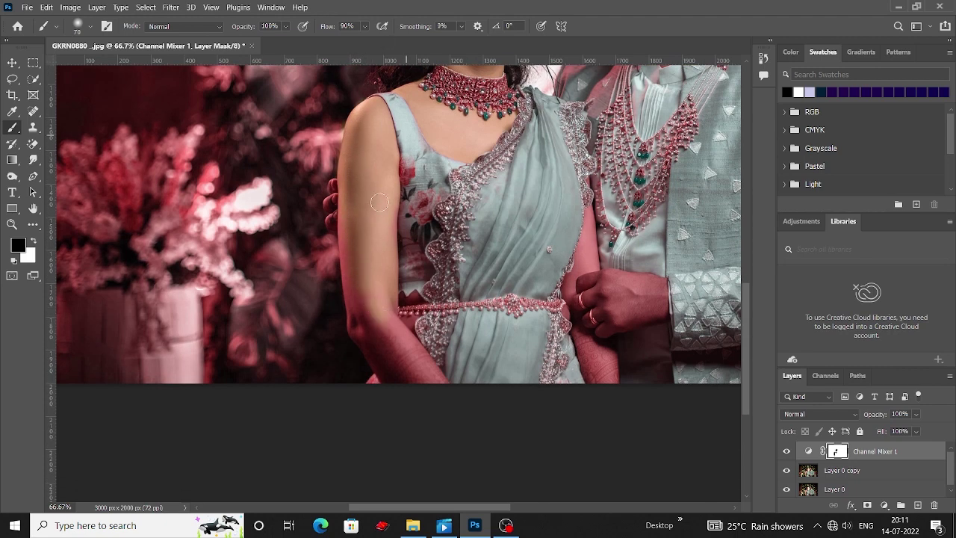
scroll(371, 187, "down", 2)
mouse_move(346, 177)
left_mouse_down()
mouse_move(351, 255)
mouse_move(362, 263)
mouse_move(398, 240)
left_mouse_up()
scroll(353, 257, "down", 2)
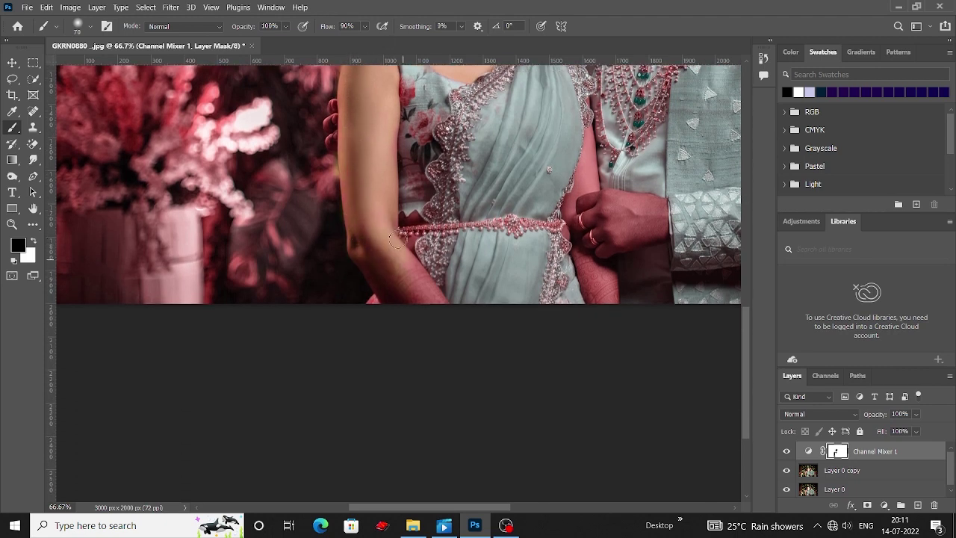
scroll(369, 226, "down", 1)
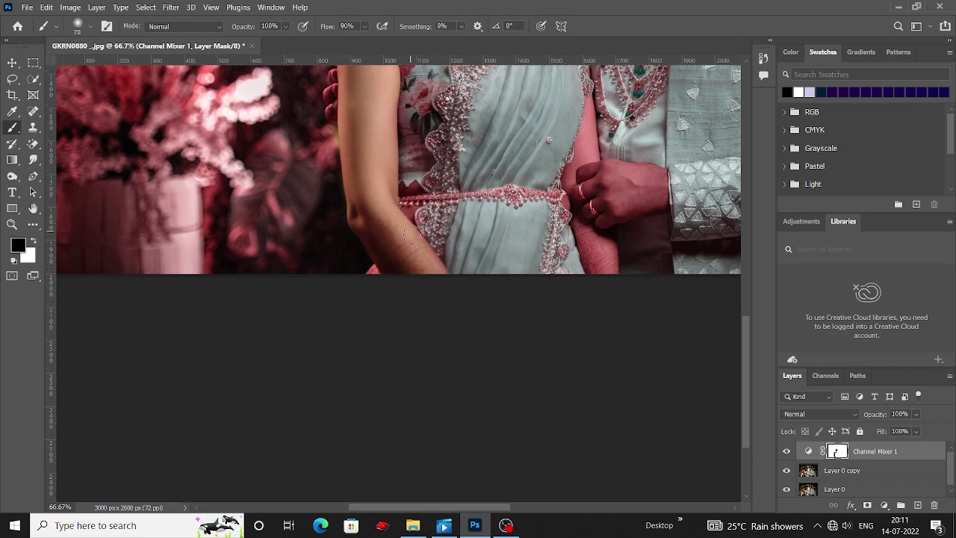
Step: Paint the mask over the woman's other arm, above and below the man's hand, reducing the brush for narrow areas
scroll(415, 229, "up", 3)
scroll(414, 228, "right", 1)
mouse_move(570, 228)
left_mouse_down()
mouse_move(563, 266)
mouse_move(582, 355)
left_mouse_up()
key("bracketleft")
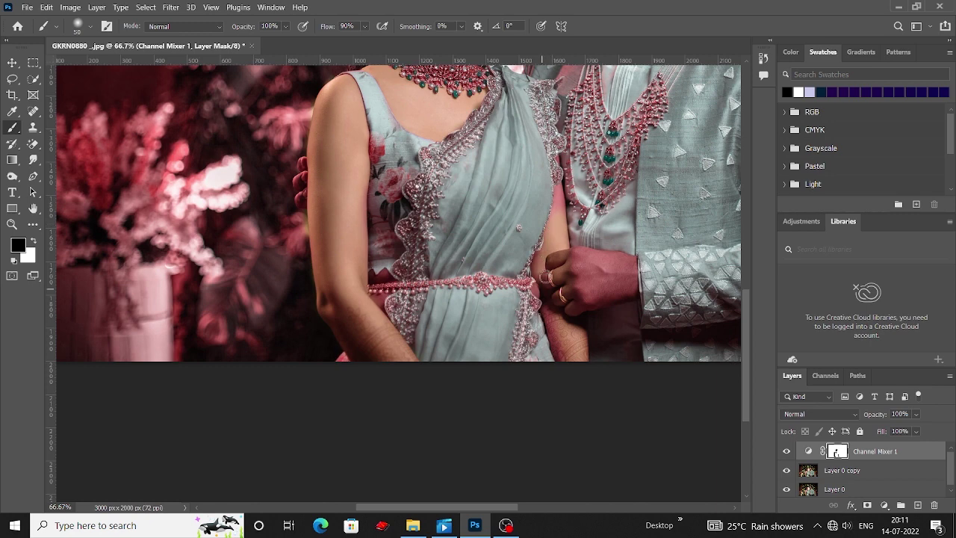
key("bracketleft")
key("bracketleft")
scroll(550, 315, "up", 1)
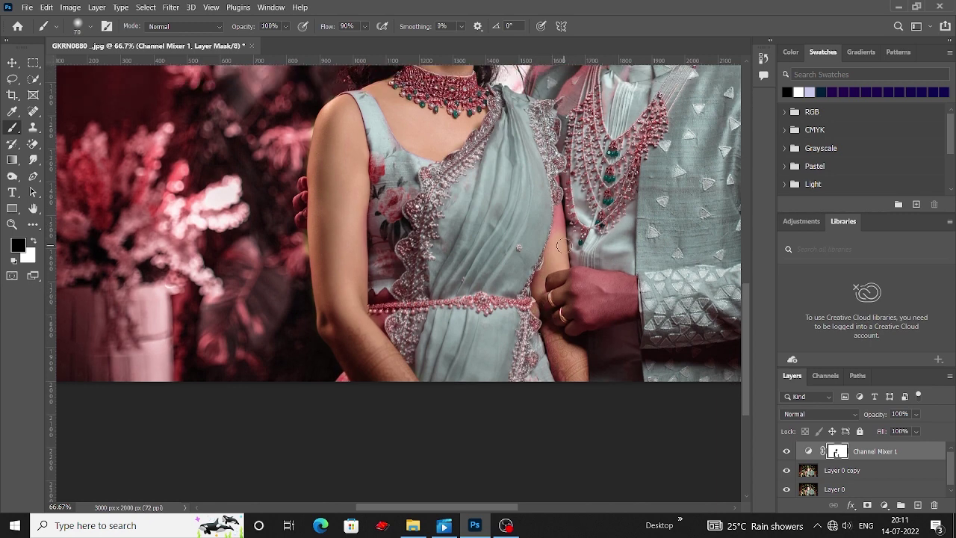
scroll(558, 241, "up", 1)
key("bracketleft")
key("bracketleft")
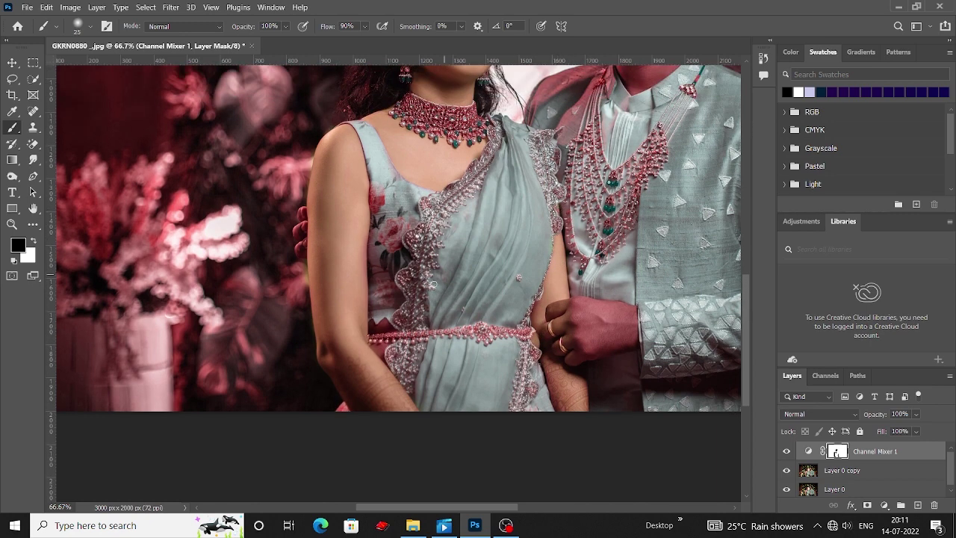
Step: Paint the mask over the man's hand and fingers with a 50 px brush
scroll(433, 284, "down", 1)
key("bracketright")
scroll(390, 294, "down", 3)
key("bracketright")
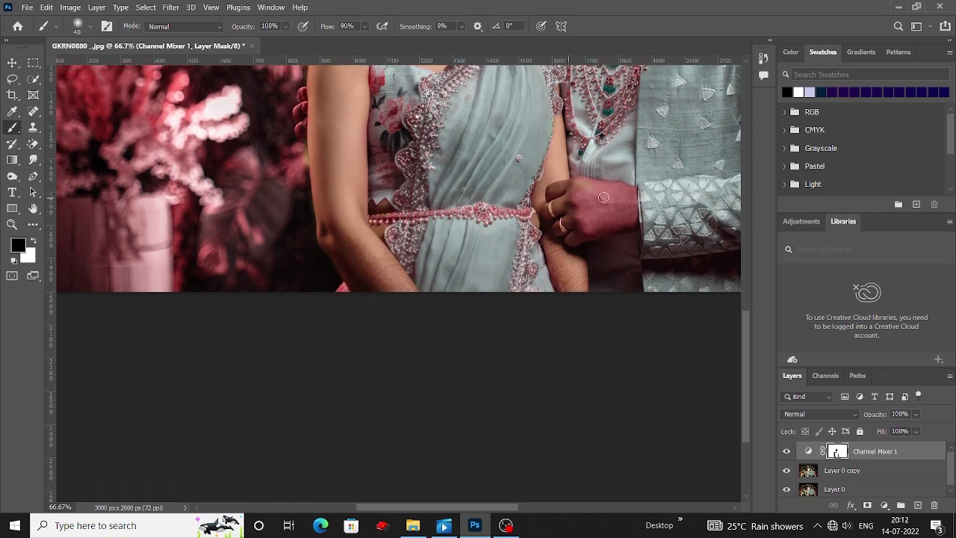
key("bracketright")
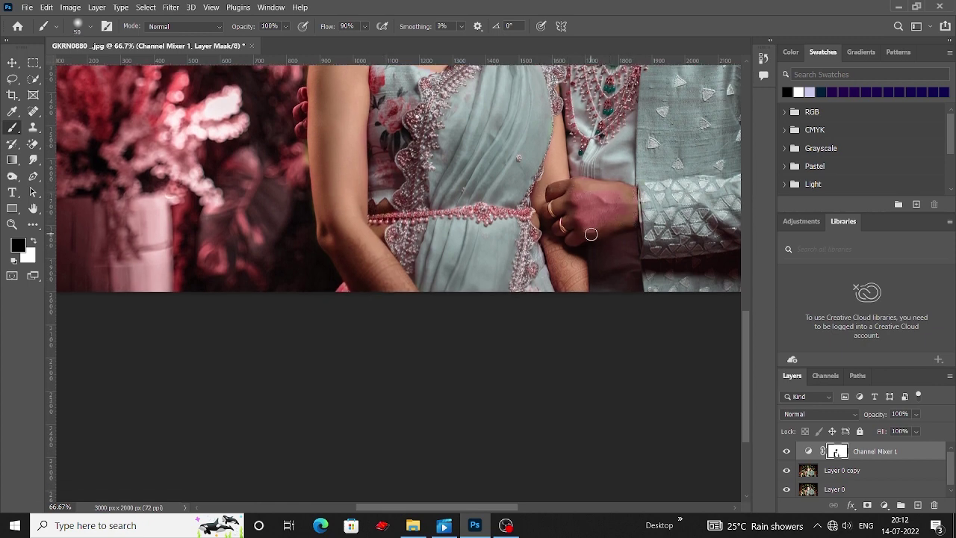
mouse_move(591, 234)
left_mouse_down()
mouse_move(625, 216)
mouse_move(595, 195)
mouse_move(571, 218)
left_mouse_up()
scroll(596, 226, "up", 1)
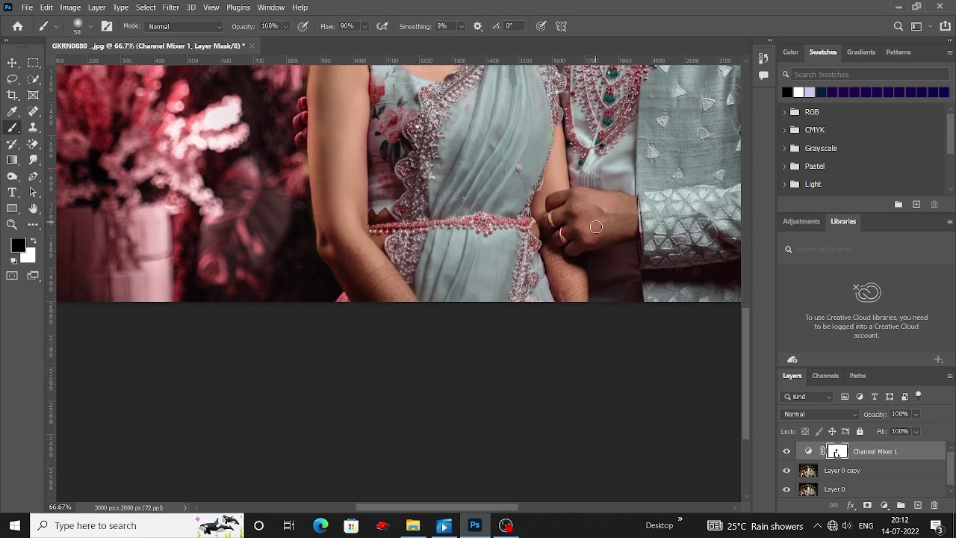
Step: Paint the mask over the man's forehead, the side of his face and his ear with a larger brush
scroll(596, 226, "up", 10)
scroll(523, 180, "right", 4)
key("bracketright")
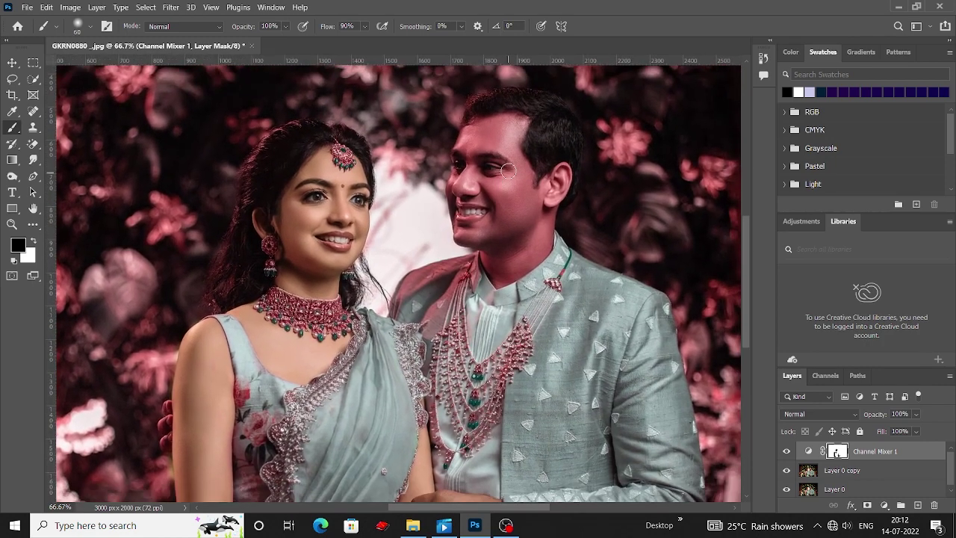
key("bracketright")
key("bracketright")
mouse_move(502, 133)
left_mouse_down()
mouse_move(476, 134)
mouse_move(493, 138)
mouse_move(490, 159)
mouse_move(515, 171)
mouse_move(516, 157)
mouse_move(542, 183)
mouse_move(560, 178)
mouse_move(535, 239)
left_mouse_up()
key("bracketleft")
key("bracketleft")
Step: Paint the mask over the man's cheeks, jaw and neck, enlarging the brush to 80 px for the neck
scroll(535, 226, "down", 1)
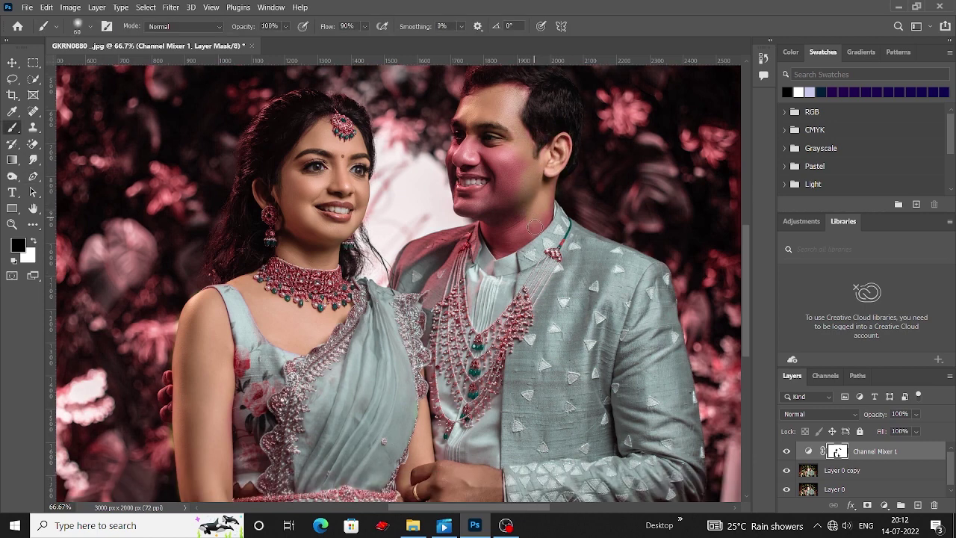
key("bracketright")
key("bracketright")
mouse_move(521, 190)
left_mouse_down()
mouse_move(495, 159)
mouse_move(471, 179)
mouse_move(516, 205)
left_mouse_up()
scroll(521, 172, "down", 2)
scroll(521, 173, "up", 1)
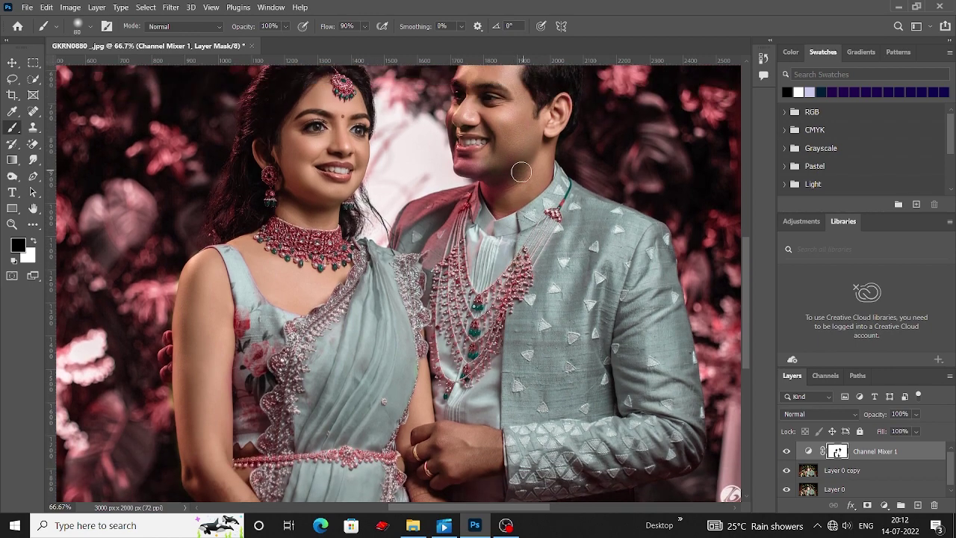
scroll(472, 147, "up", 1)
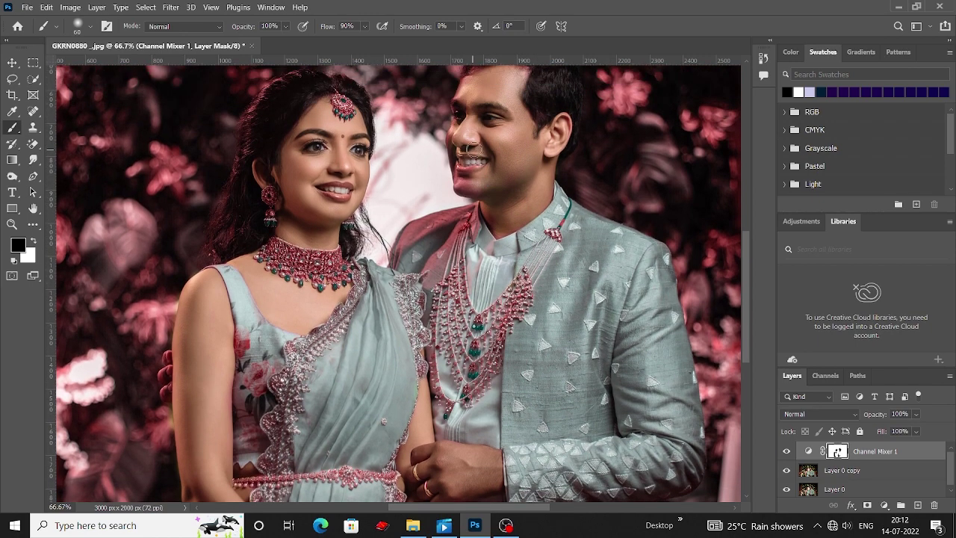
Step: Paint the mask along the edge of the man's forehead and around his eye, reducing the brush to 20 px
scroll(478, 189, "up", 3)
scroll(395, 127, "up", 1)
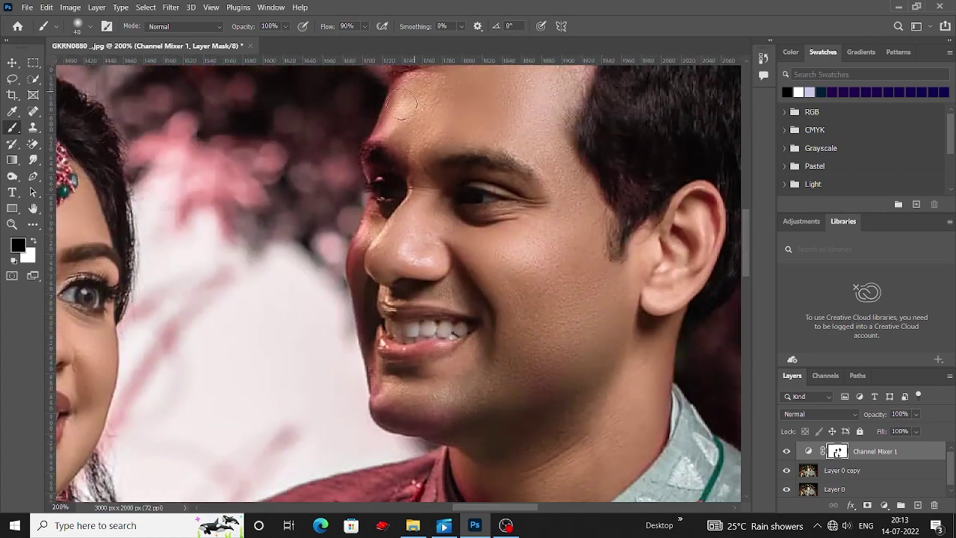
key("bracketleft")
key("bracketleft")
scroll(360, 205, "down", 2)
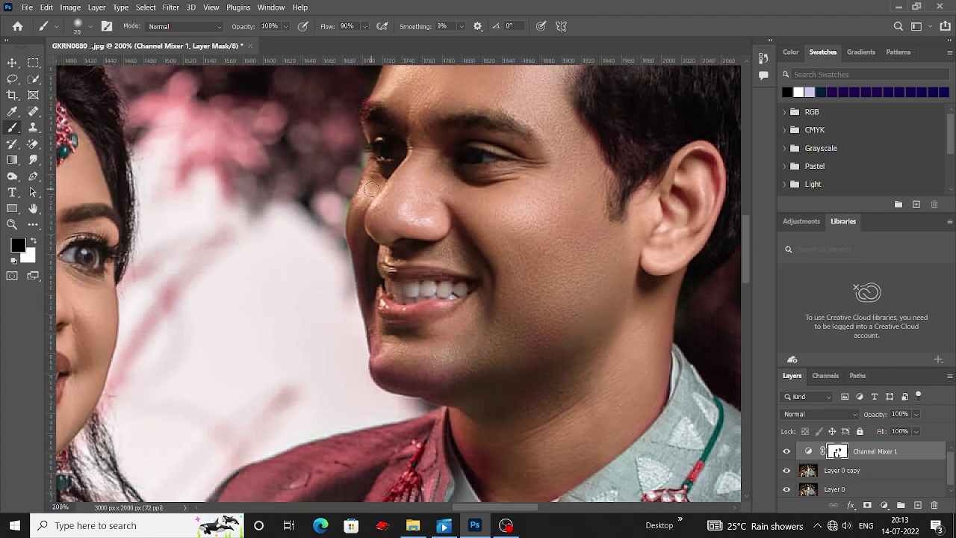
Step: Paint the mask along the outer edge of the man's far cheek, lips and chin with a 20 to 30 px brush
scroll(357, 213, "down", 2)
scroll(362, 217, "down", 2)
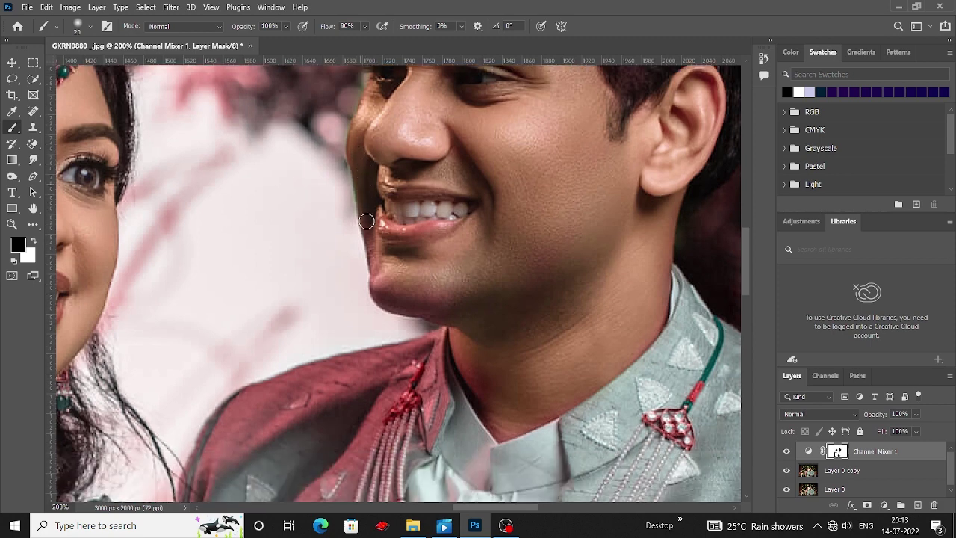
scroll(377, 225, "down", 2)
key("bracketright")
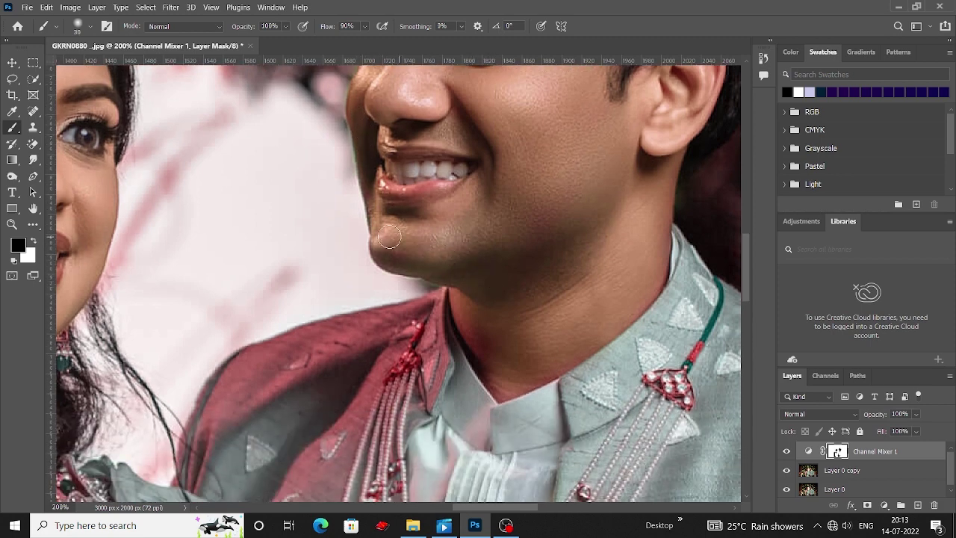
scroll(506, 271, "down", 2)
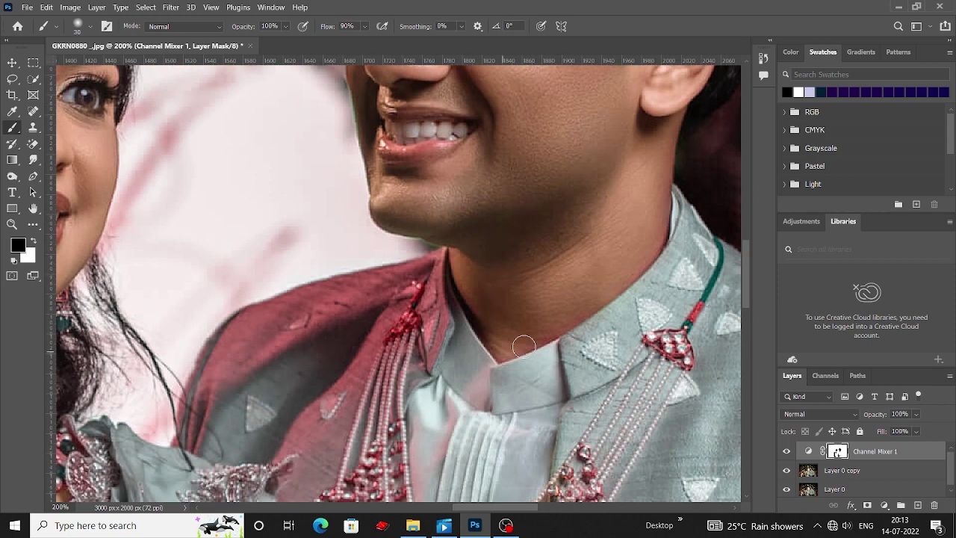
Step: Paint the mask over the man's neck along the collar line with a 30 px brush
scroll(590, 224, "right", 2)
scroll(590, 224, "up", 1)
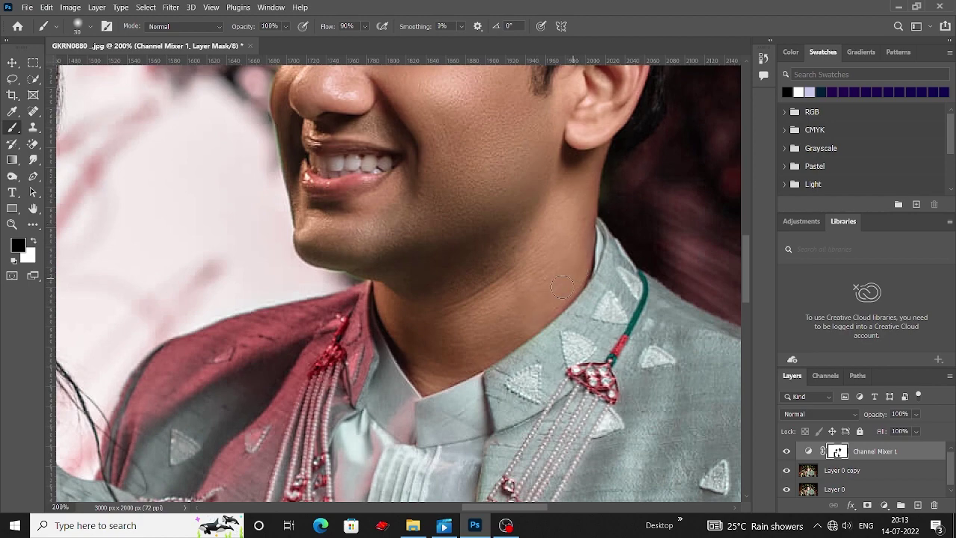
left_click_drag(547, 280, 685, 523)
Step: Set the brush to 80 px with 2% opacity and check the masked skin on the couple's faces, necks and hands
key("ctrl+minus")
left_click_drag(186, 187, 216, 4)
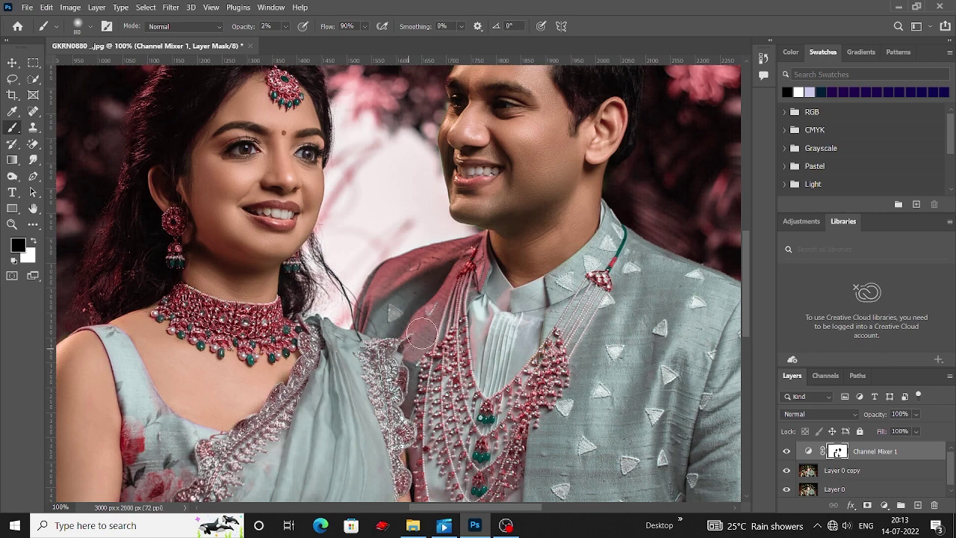
scroll(460, 311, "up", 5)
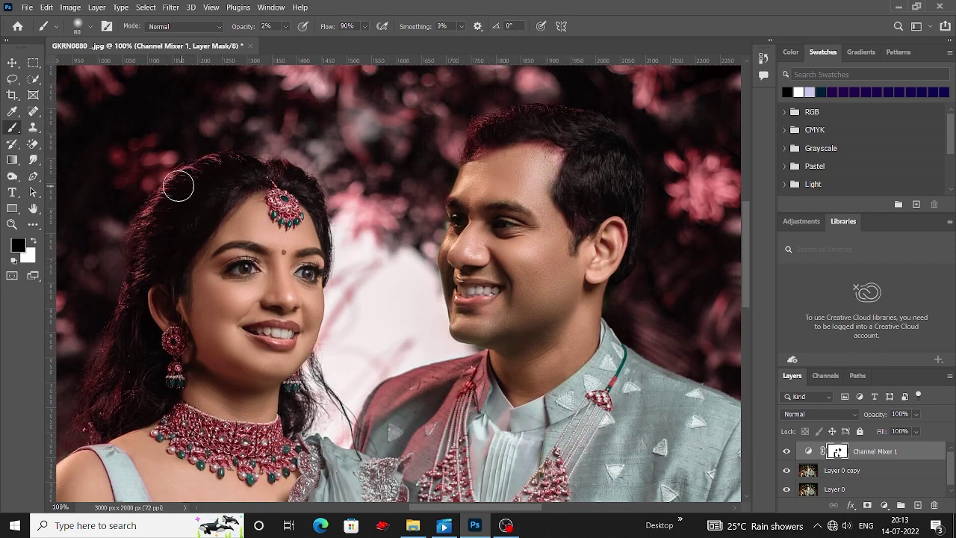
scroll(149, 271, "down", 4)
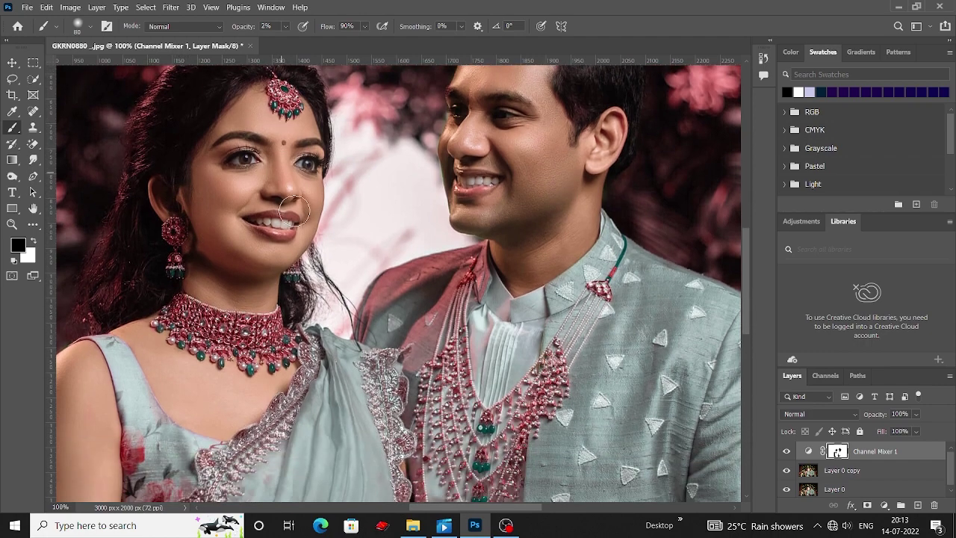
scroll(294, 211, "down", 2)
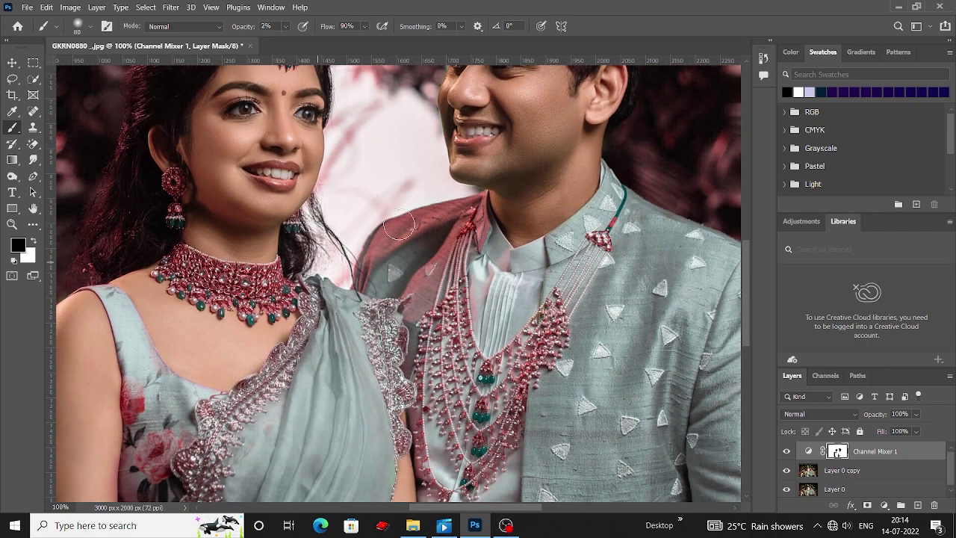
scroll(448, 269, "down", 5)
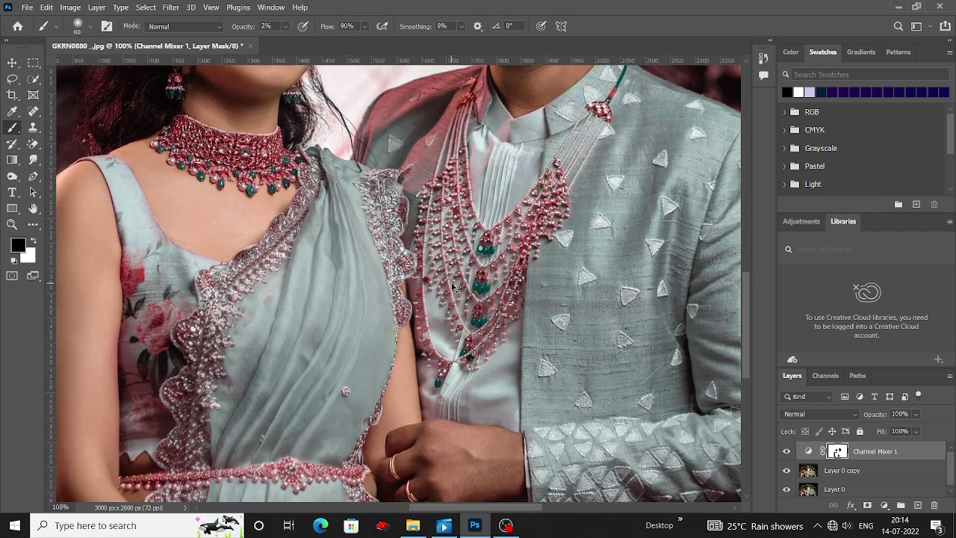
scroll(454, 288, "down", 3, "alt")
scroll(419, 365, "up", 2)
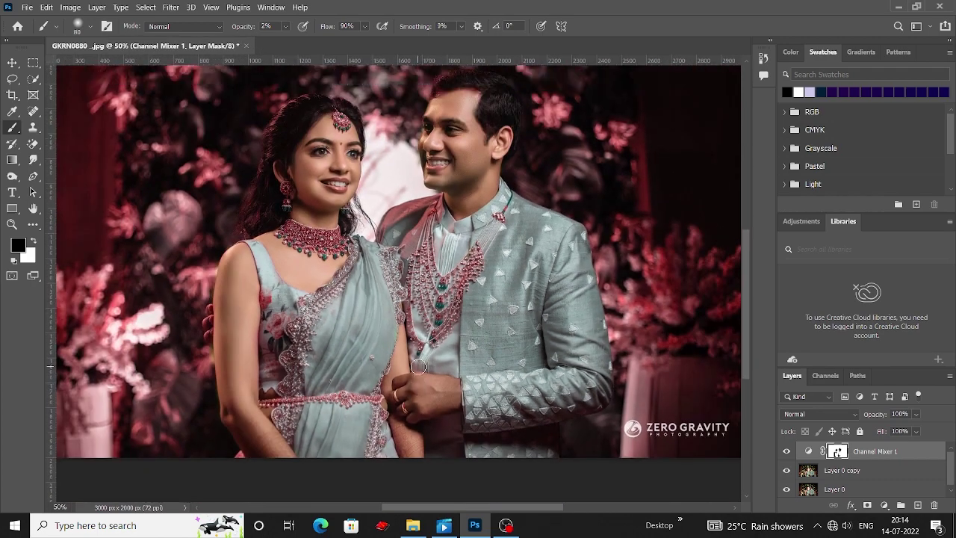
scroll(418, 366, "up", 2)
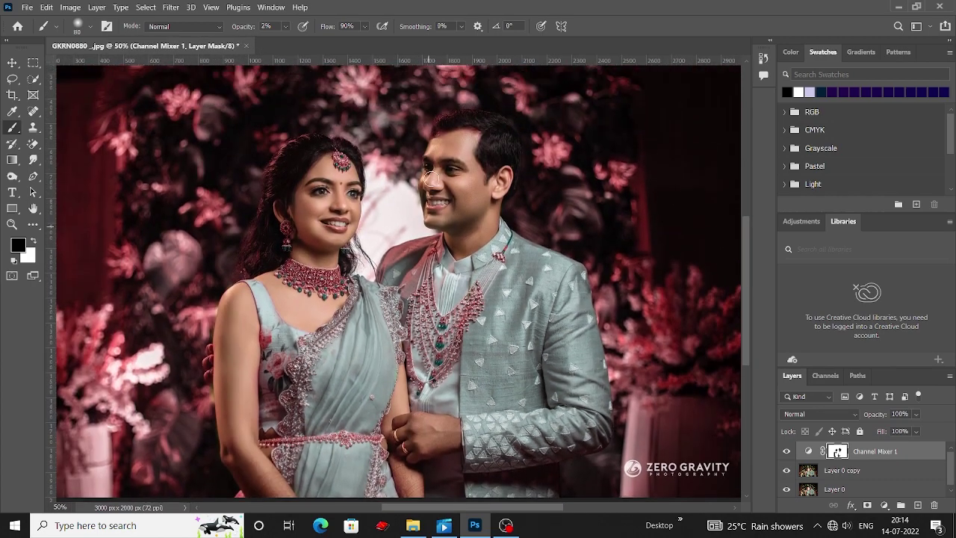
Step: Merge the Channel Mixer 1 adjustment layer with Layer 0 copy
left_click(9, 62)
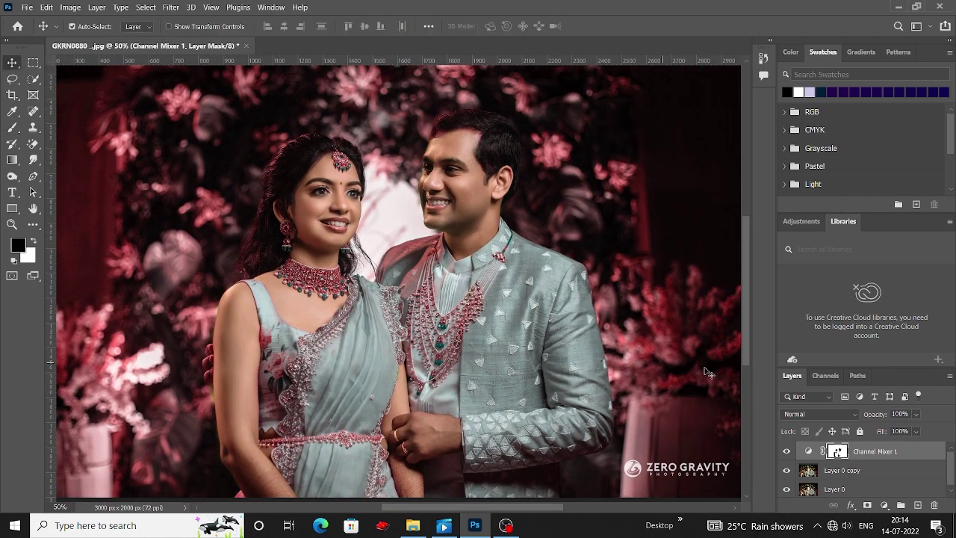
left_click(862, 471, "shift")
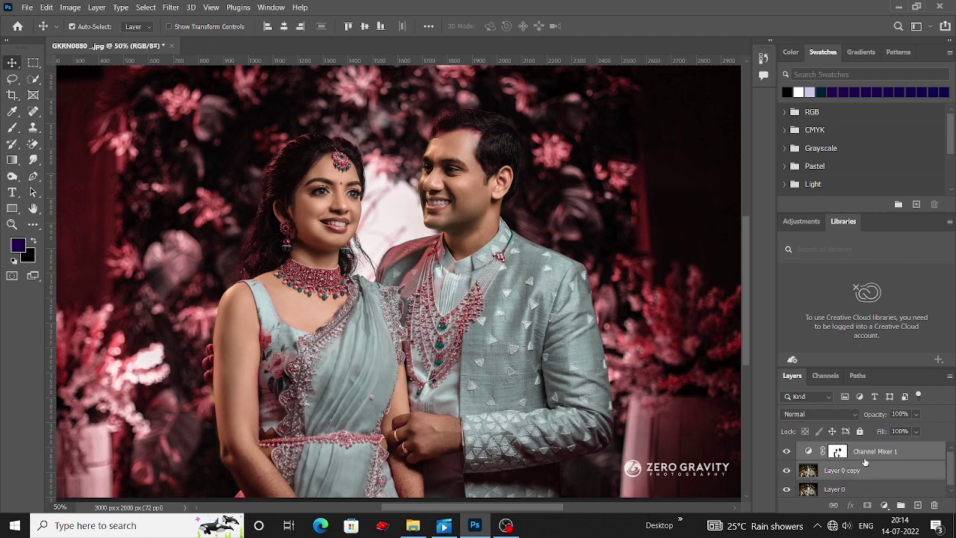
right_click(862, 470)
left_click(737, 373)
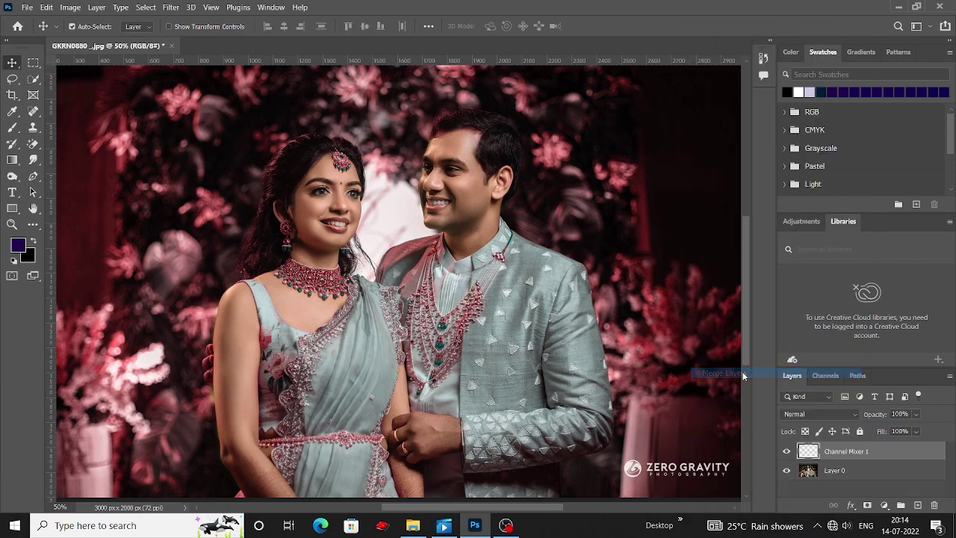
Step: Apply a Brightness/Contrast adjustment with contrast 35 to the merged layer
left_click(145, 10)
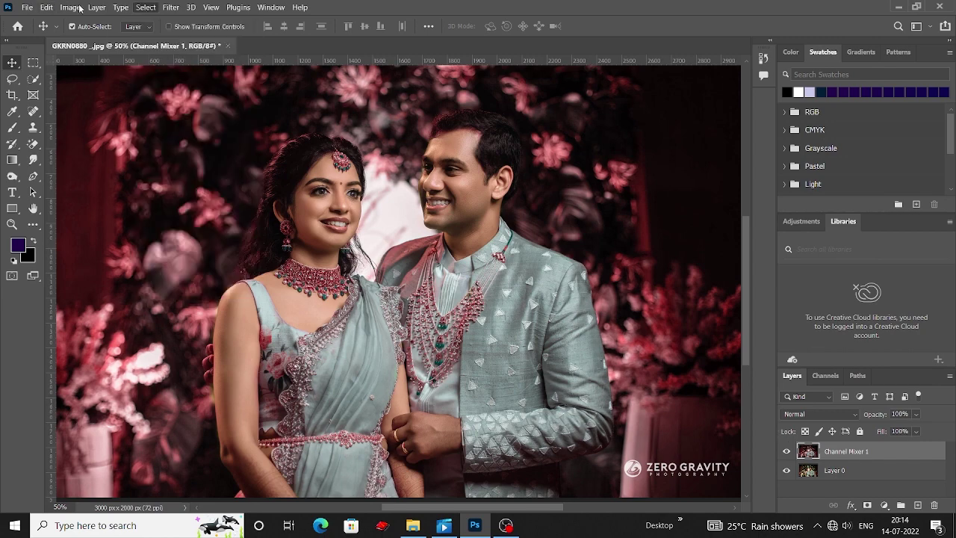
left_click(75, 8)
mouse_move(80, 35)
left_click(280, 35)
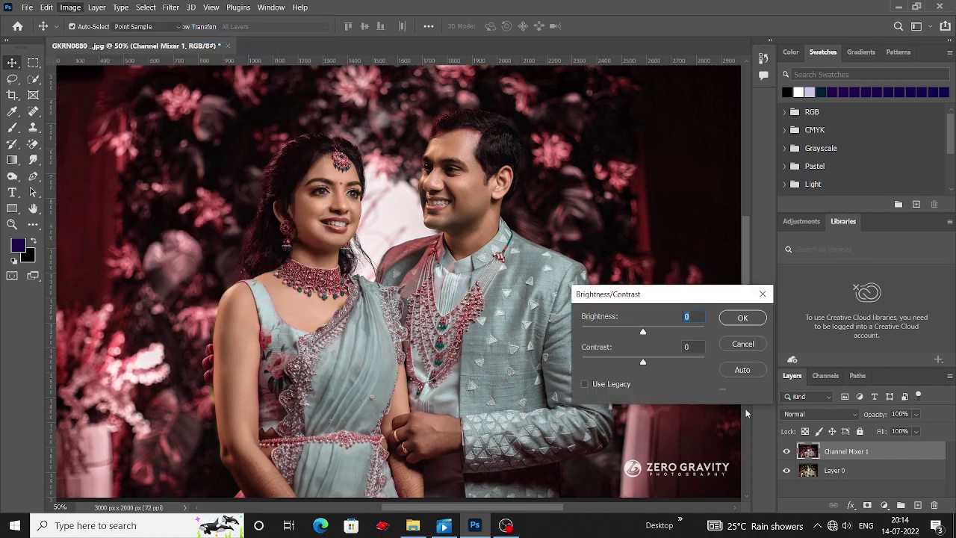
left_click_drag(640, 362, 666, 367)
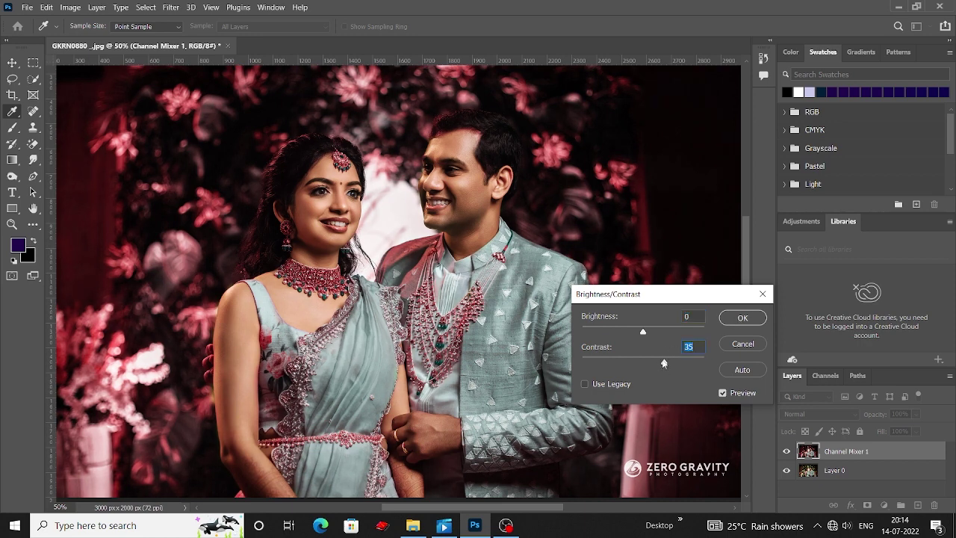
left_click(758, 317)
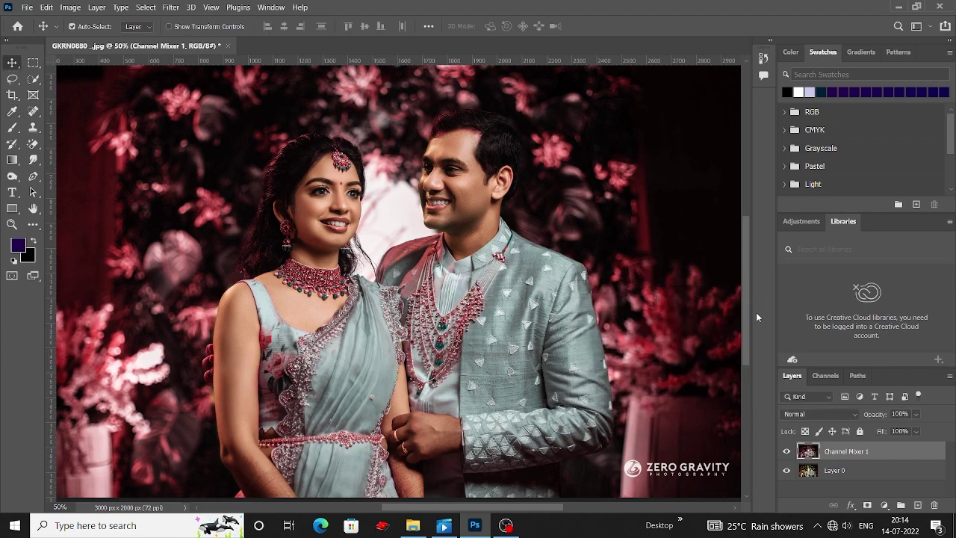
Step: Apply another Brightness/Contrast adjustment to the merged layer with brightness 5
left_click(70, 7)
mouse_move(134, 36)
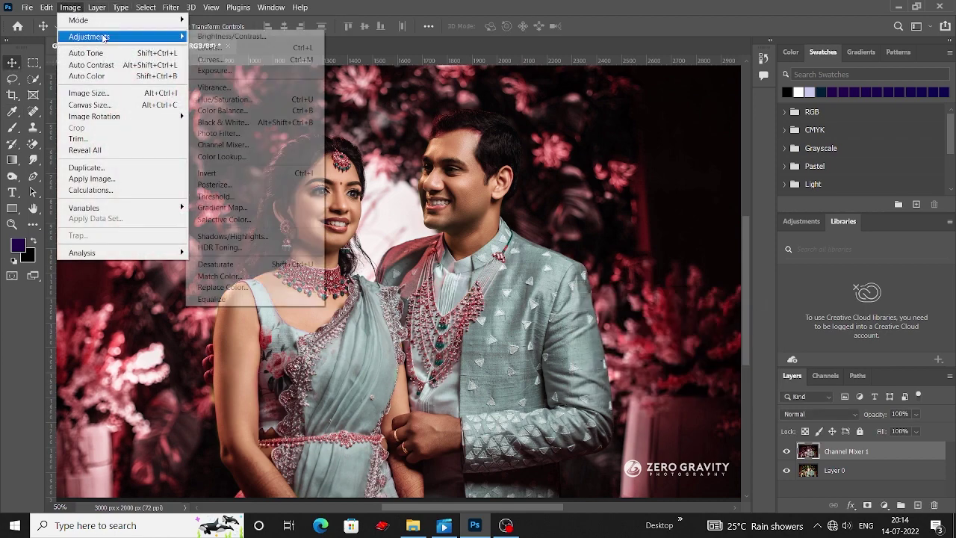
left_click(275, 39)
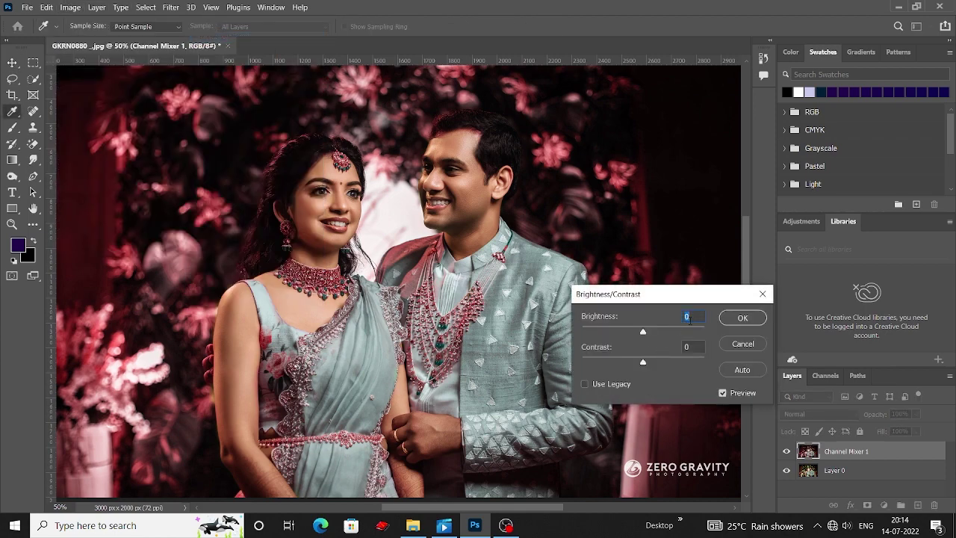
type("5")
left_click(738, 319)
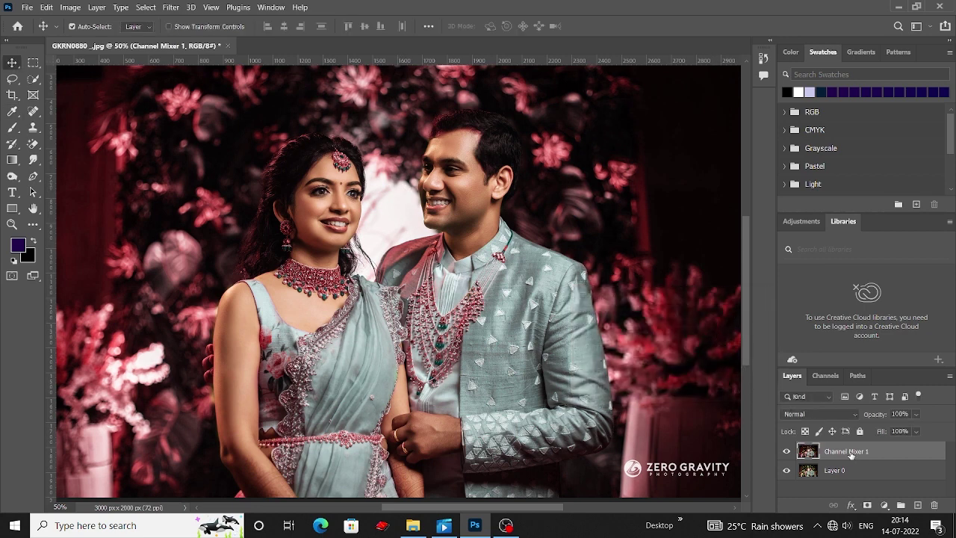
Step: Duplicate the merged layer and set its Color Balance midtones to -16 cyan/red, +6 magenta/green and +11 yellow/blue
key("ctrl+j")
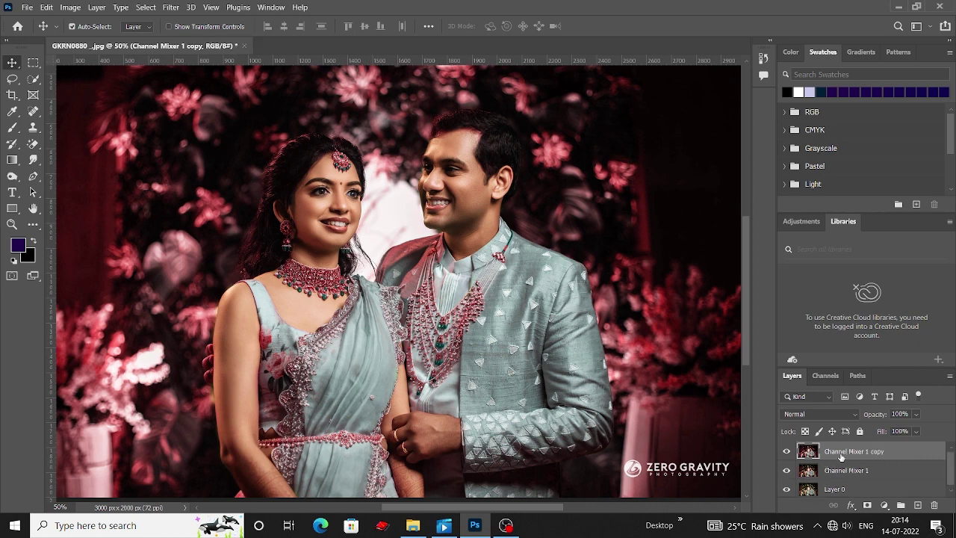
left_click(70, 8)
mouse_move(80, 36)
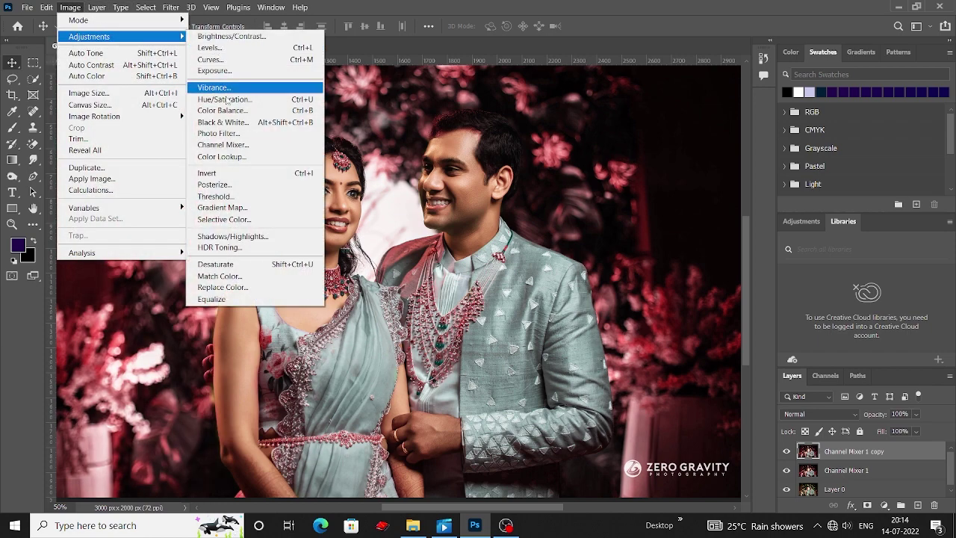
left_click(222, 110)
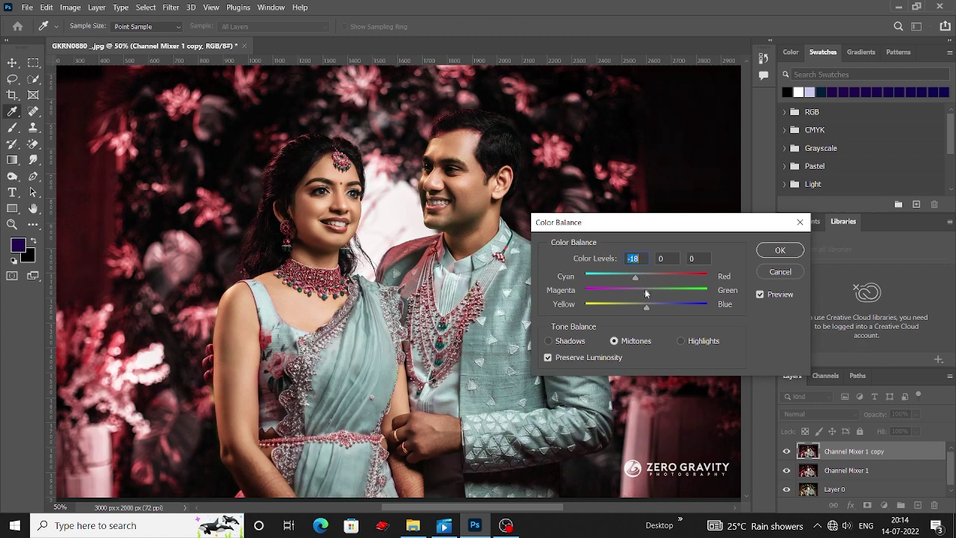
left_click_drag(644, 290, 640, 295)
left_click(636, 275)
left_click_drag(651, 306, 654, 303)
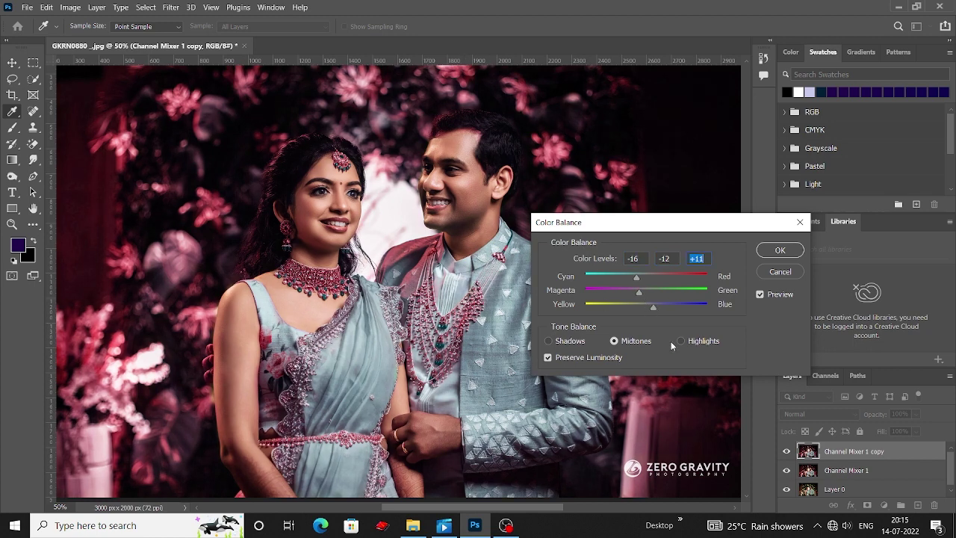
left_click(663, 258)
type("6")
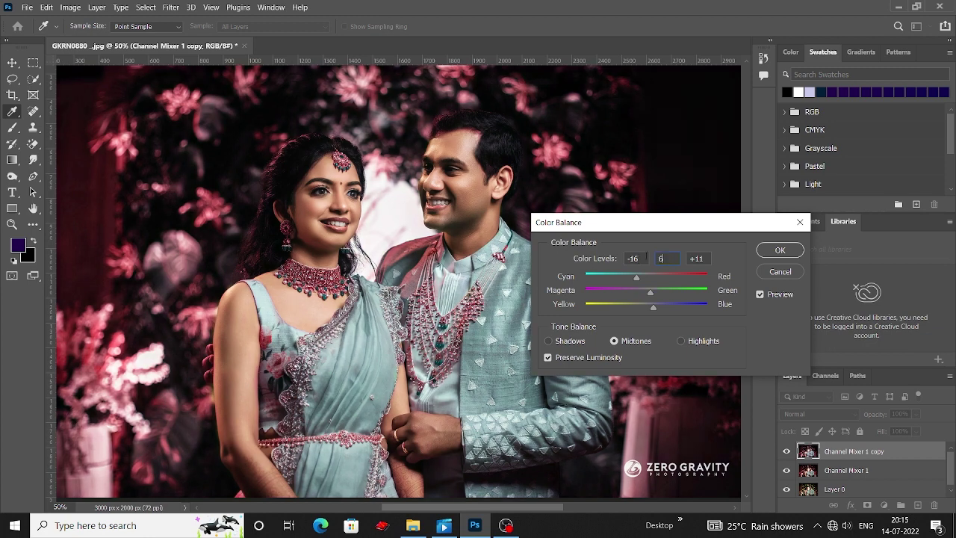
left_click_drag(638, 260, 580, 262)
Step: Set all three Color Balance levels for the highlights to 5
left_click(683, 341)
double_click(629, 258)
type("5")
key("Tab")
type("5")
key("Tab")
type("5")
Step: Set the Color Balance shadows to -15, -10 and 5 and apply the adjustment to the duplicated layer
left_click(557, 343)
type("5")
left_click_drag(648, 282, 640, 276)
type("-15")
key("Tab")
type("-10")
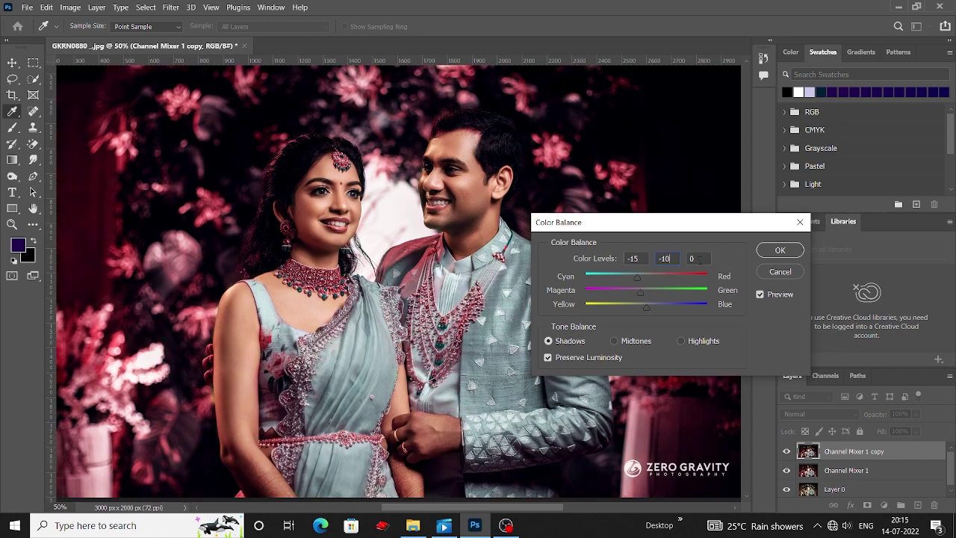
key("Tab")
type("5")
left_click(780, 251)
key("v")
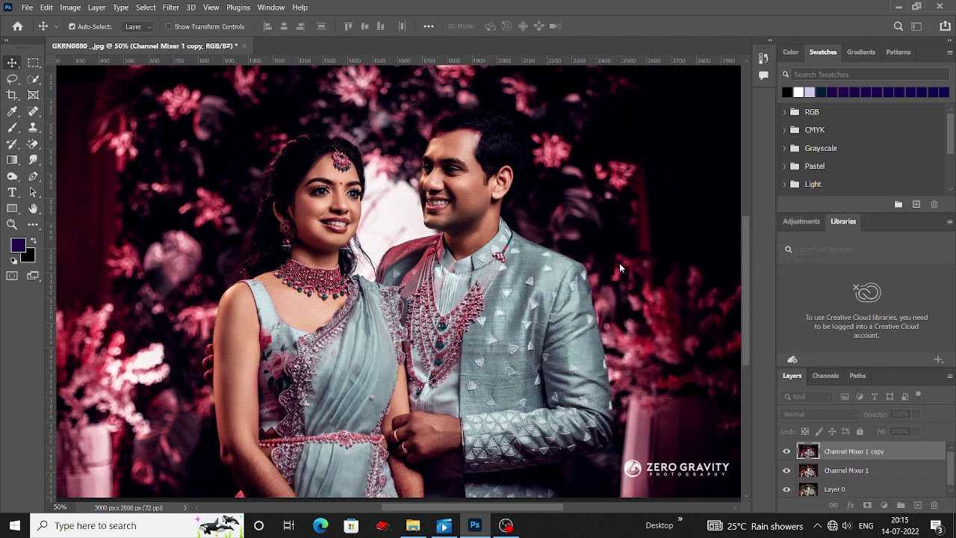
Step: Set the duplicated Channel Mixer layer's blend mode to Lighter Color
scroll(619, 263, "down", 1)
key("ctrl+minus")
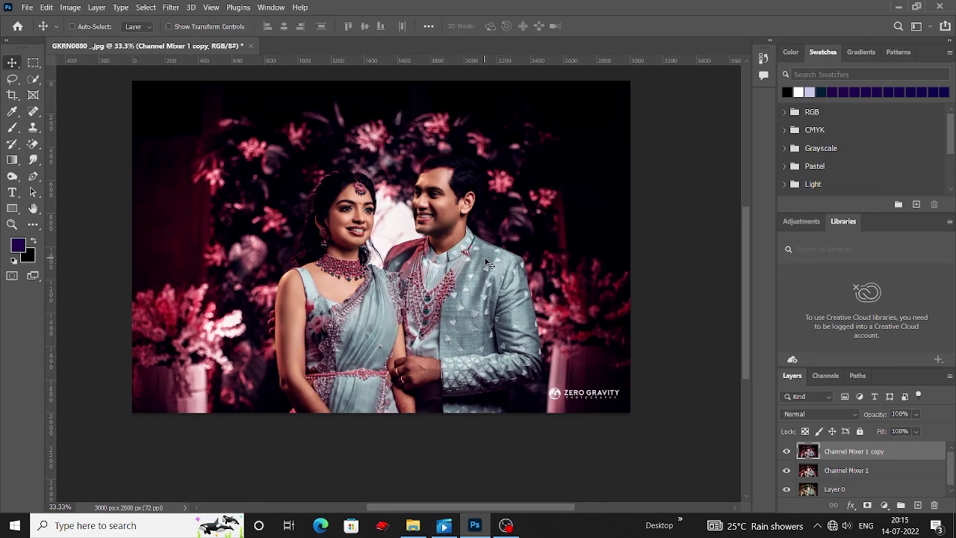
left_click(848, 416)
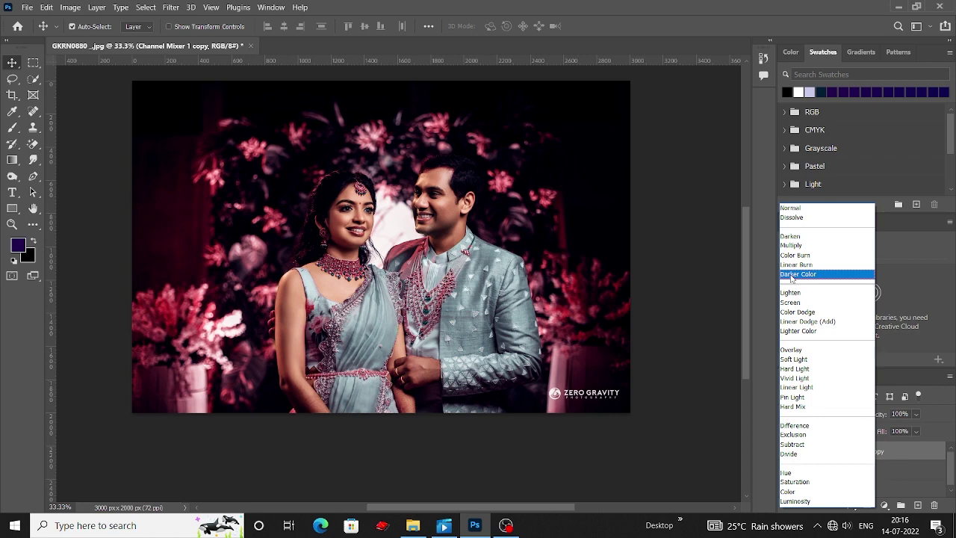
left_click(796, 333)
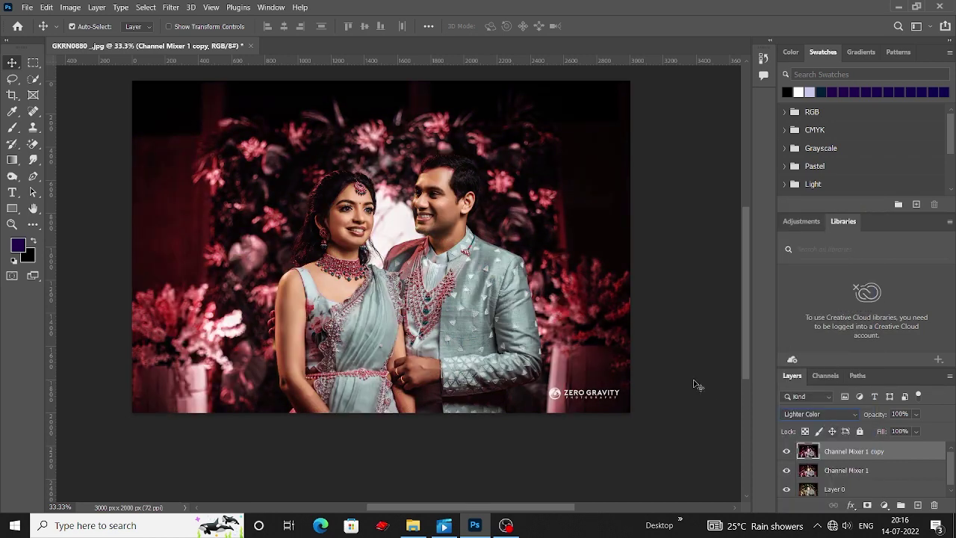
left_click(655, 315)
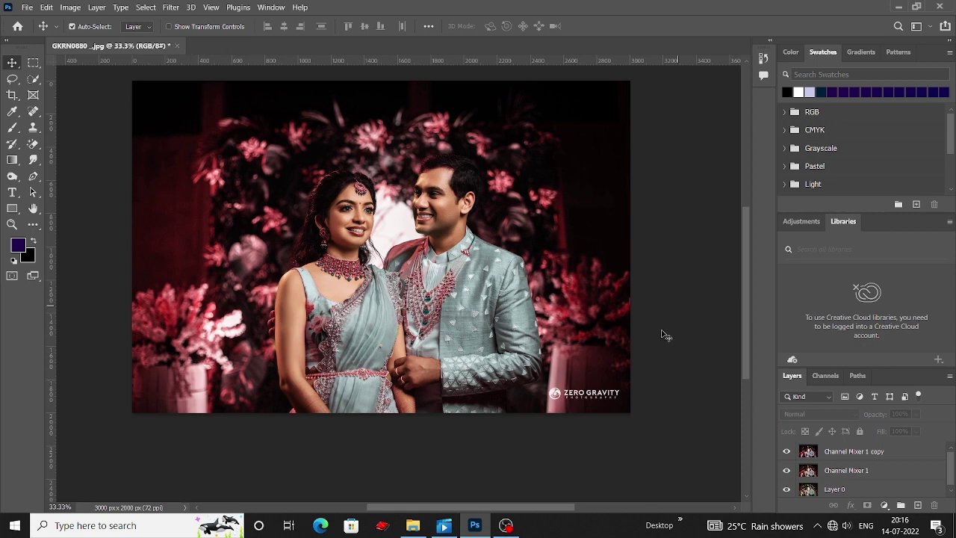
Step: Open the Camera Raw Filter on the Channel Mixer 1 copy layer and expand its Basic adjustments with the faces in close view
left_click(860, 457)
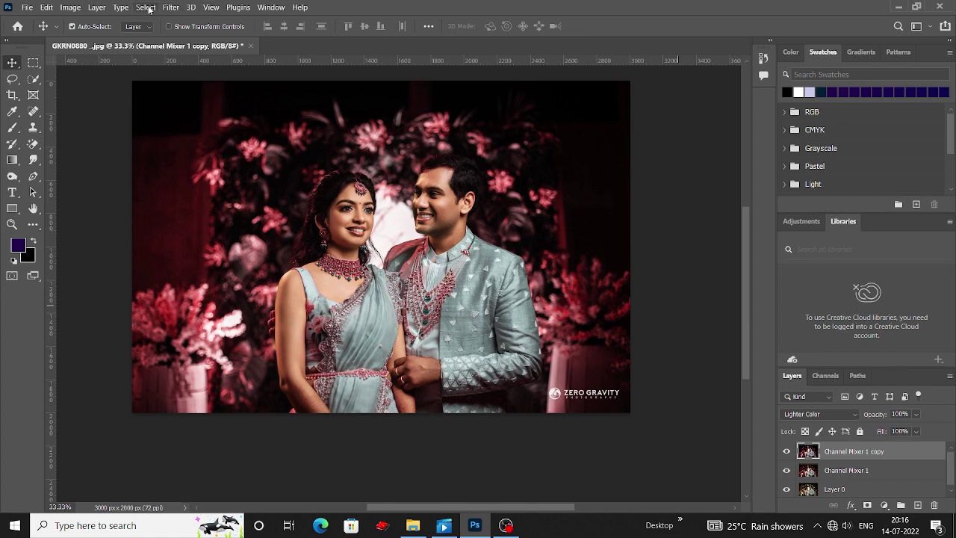
left_click(170, 7)
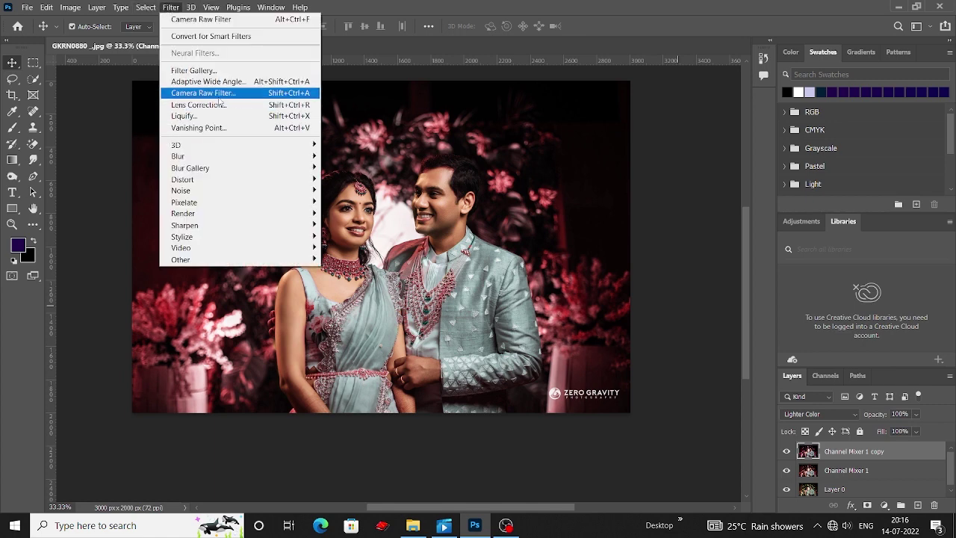
left_click(225, 92)
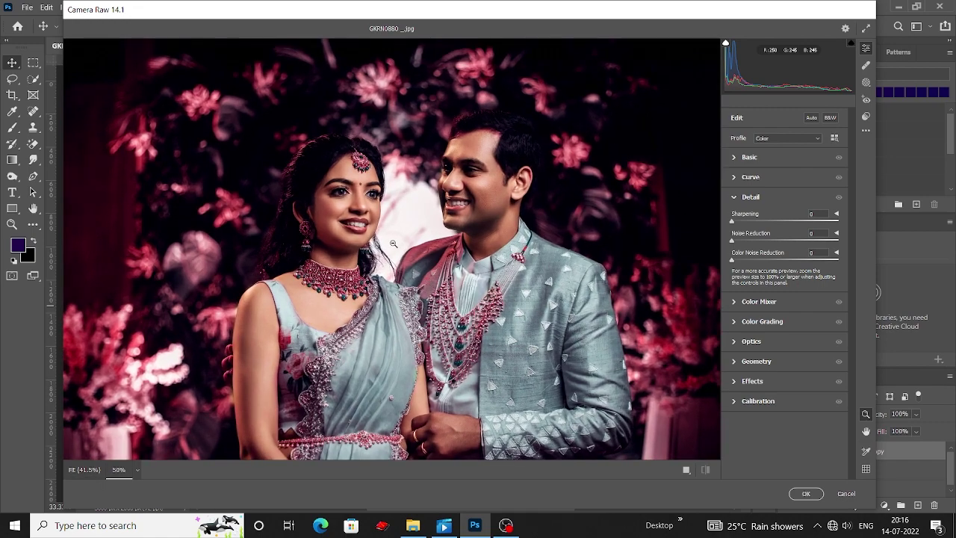
left_click(428, 296)
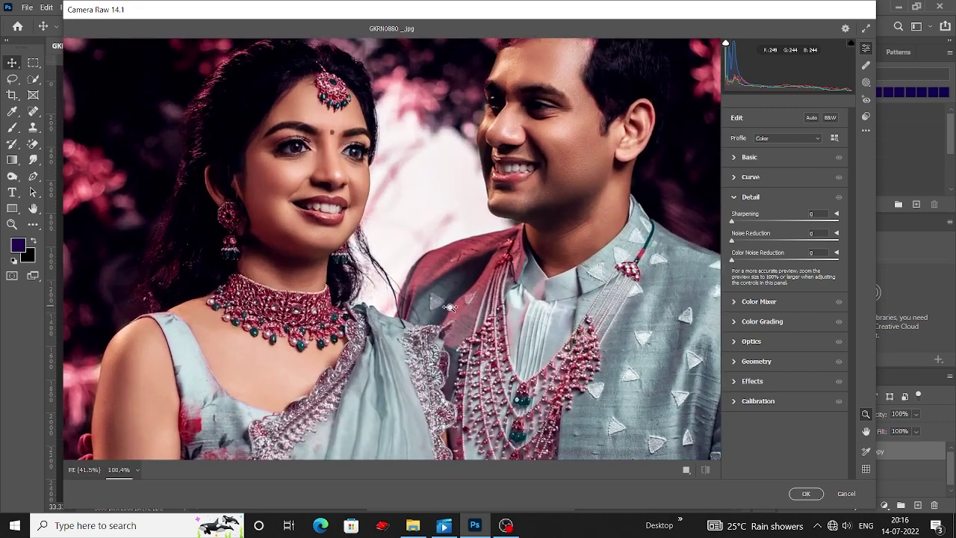
left_click_drag(450, 307, 439, 289)
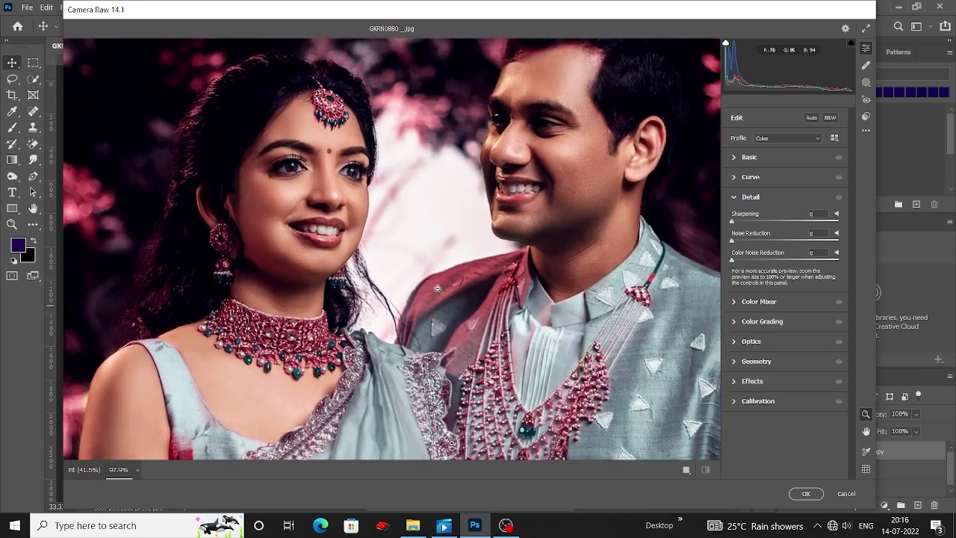
left_click(732, 157)
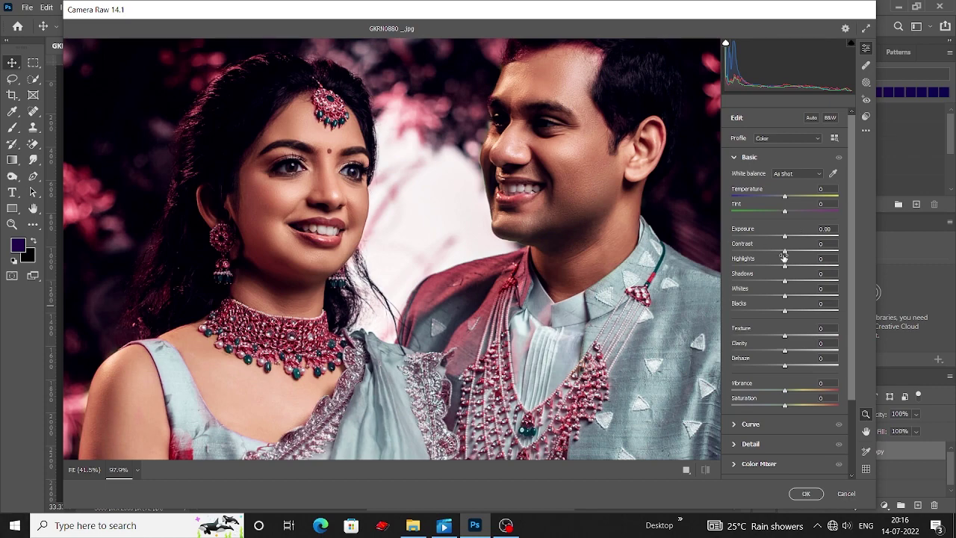
Step: Set Contrast to +39, Highlights to -14, Shadows to -1, Whites to -20 and Blacks to +25 in the Basic adjustments
left_click_drag(784, 255, 805, 252)
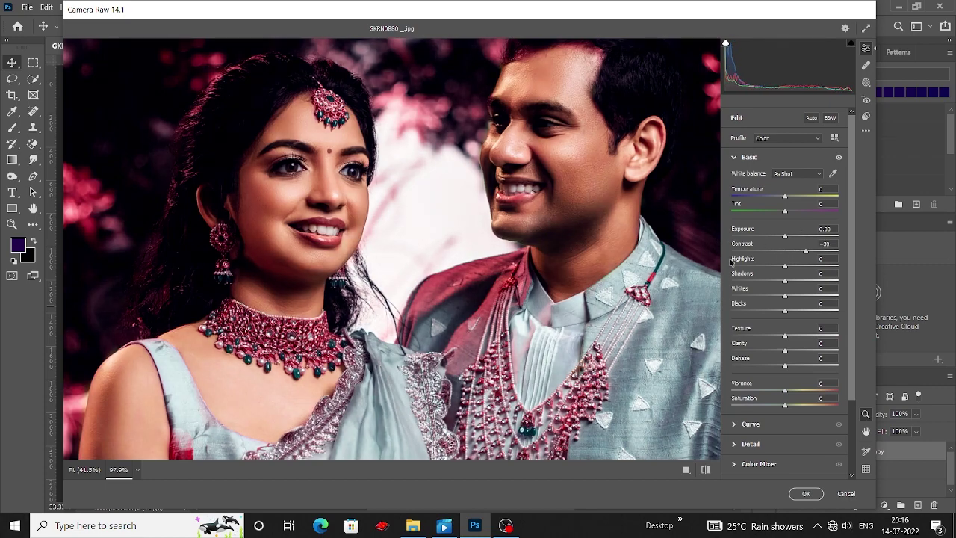
left_click_drag(565, 302, 534, 275)
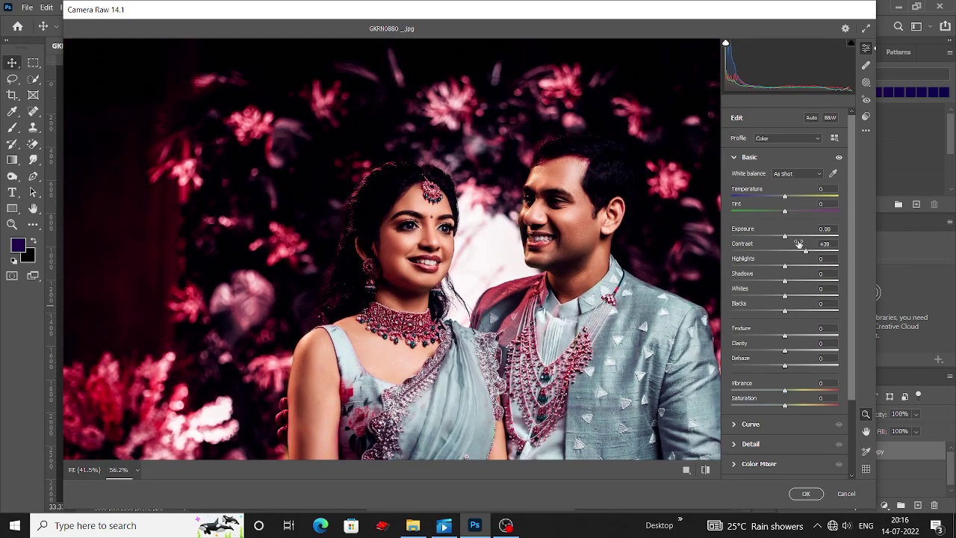
left_click_drag(784, 267, 797, 310)
left_click_drag(773, 281, 785, 282)
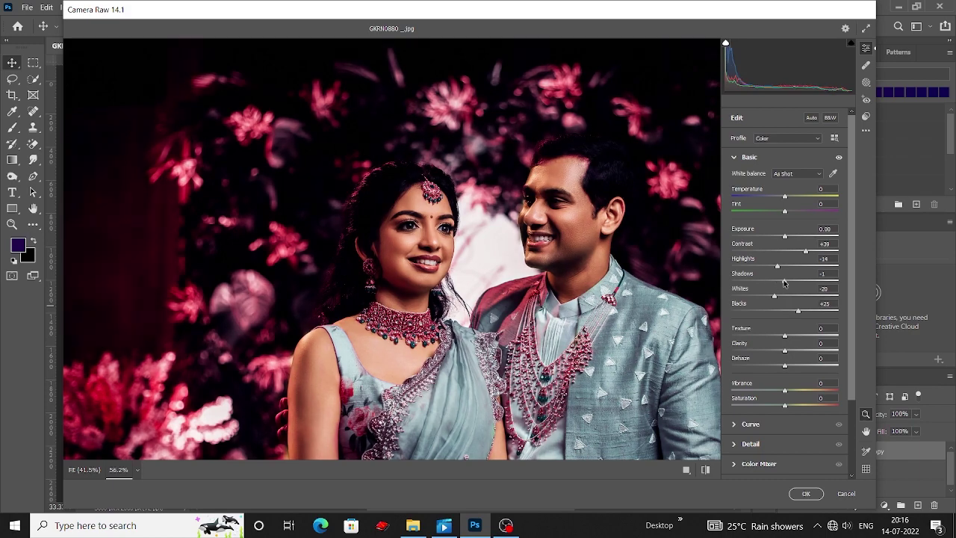
Step: Set Texture to -50, Clarity to -30 and Dehaze to +26, and cool the white balance Temperature to -6
scroll(407, 288, "down", 5)
scroll(407, 287, "up", 1)
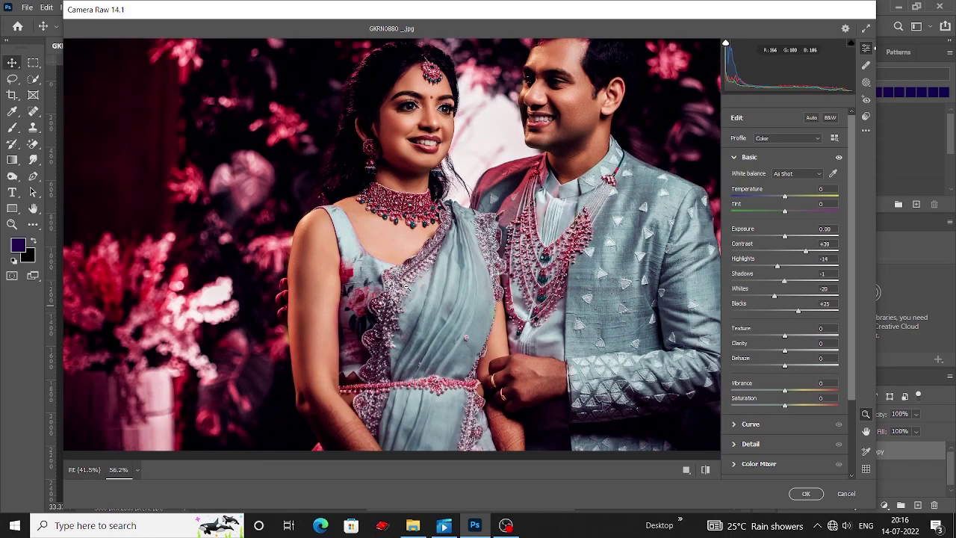
left_click_drag(493, 197, 561, 215)
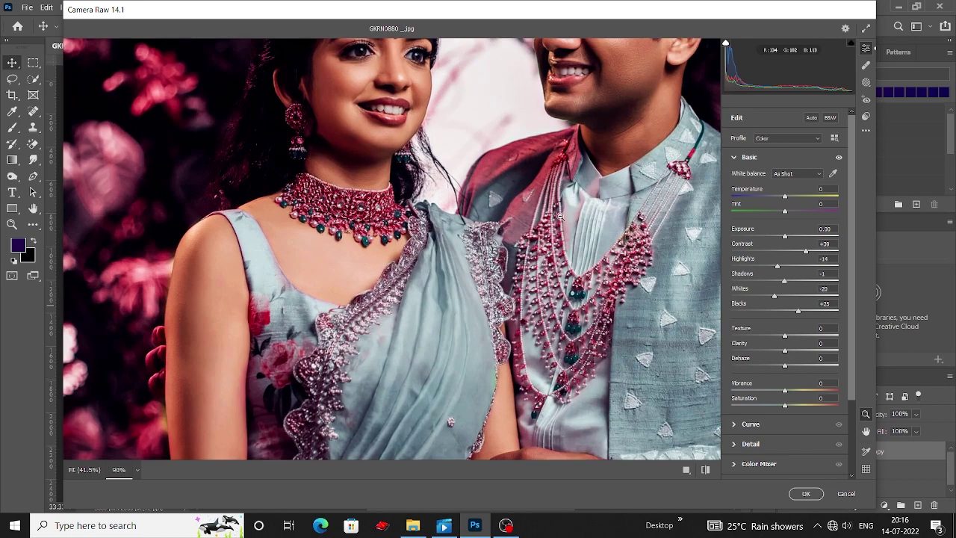
scroll(561, 216, "up", 5)
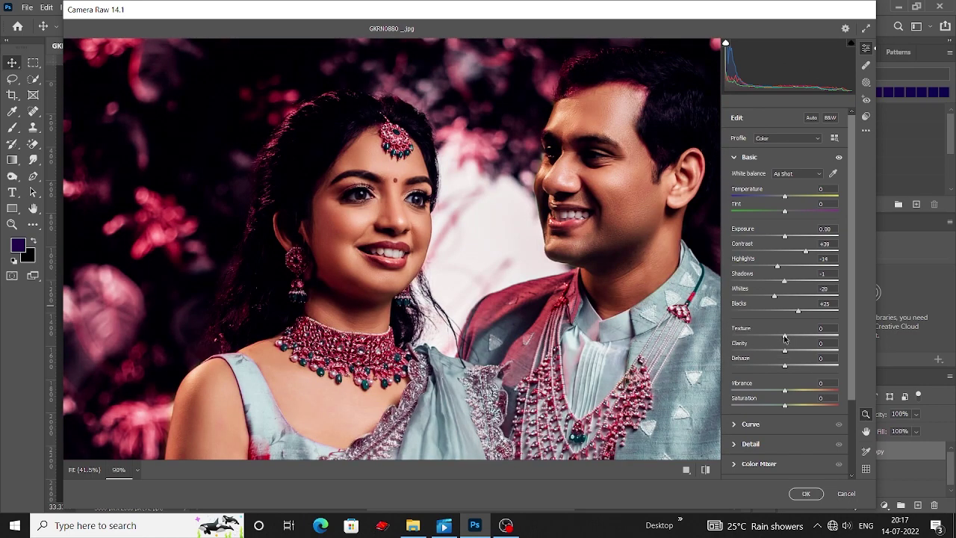
left_click_drag(784, 337, 756, 335)
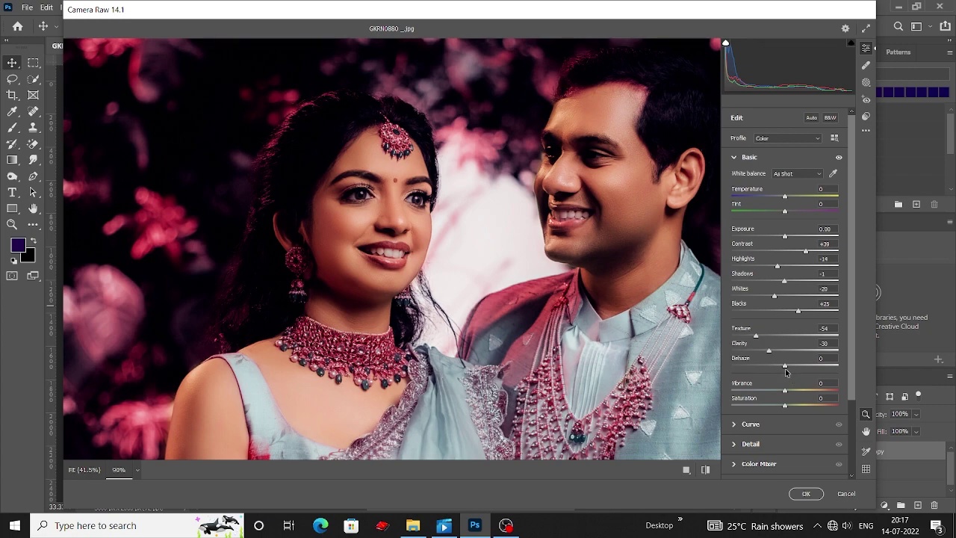
left_click_drag(784, 366, 798, 366)
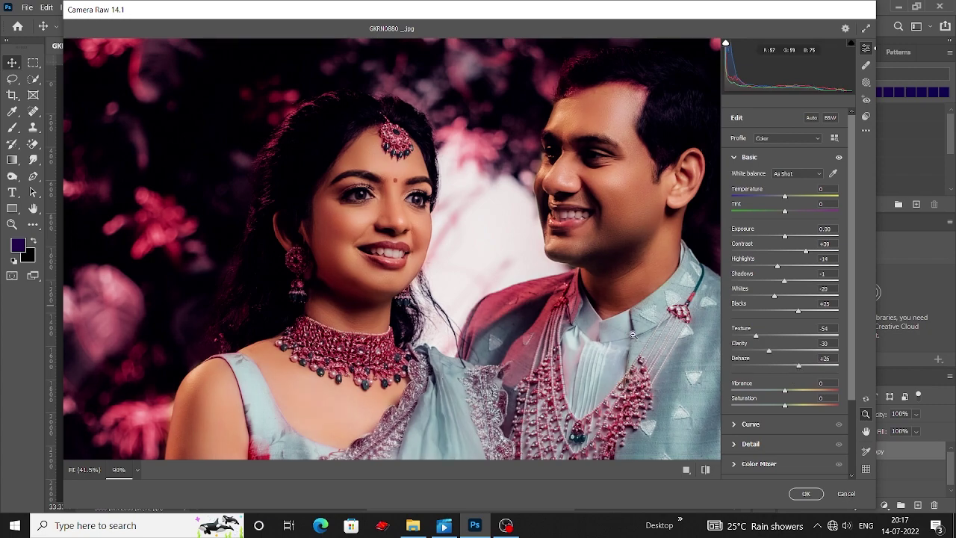
scroll(632, 336, "down", 3)
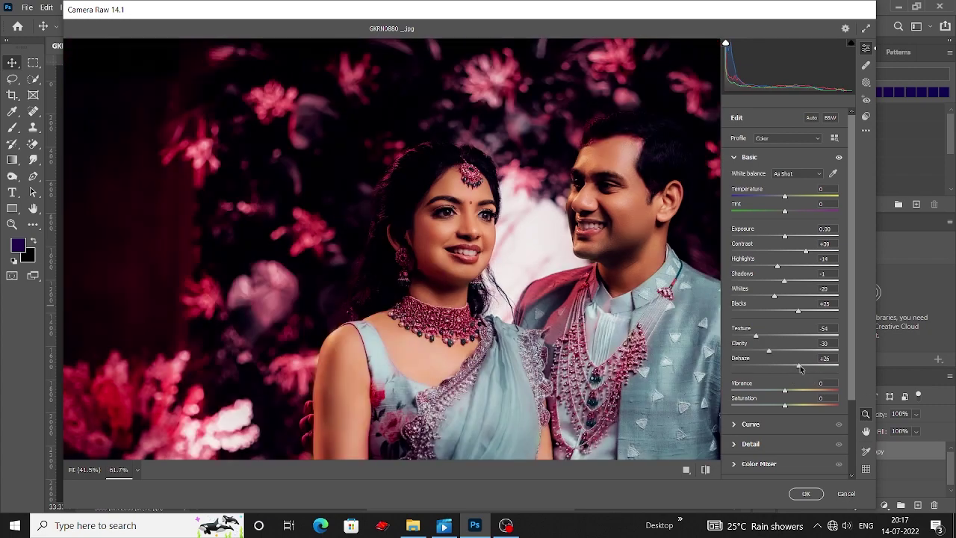
left_click_drag(755, 338, 758, 338)
scroll(609, 366, "up", 1)
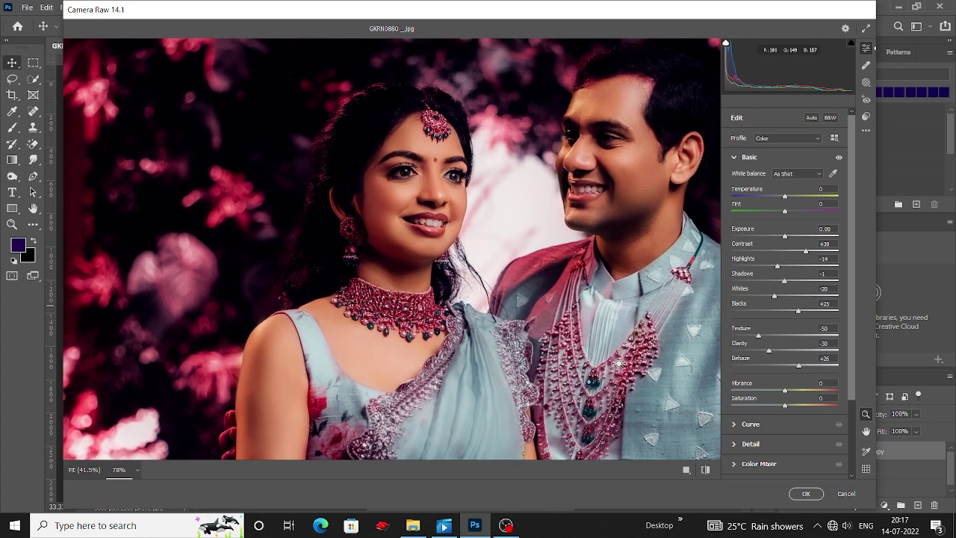
left_click_drag(788, 194, 788, 192)
scroll(575, 324, "down", 2)
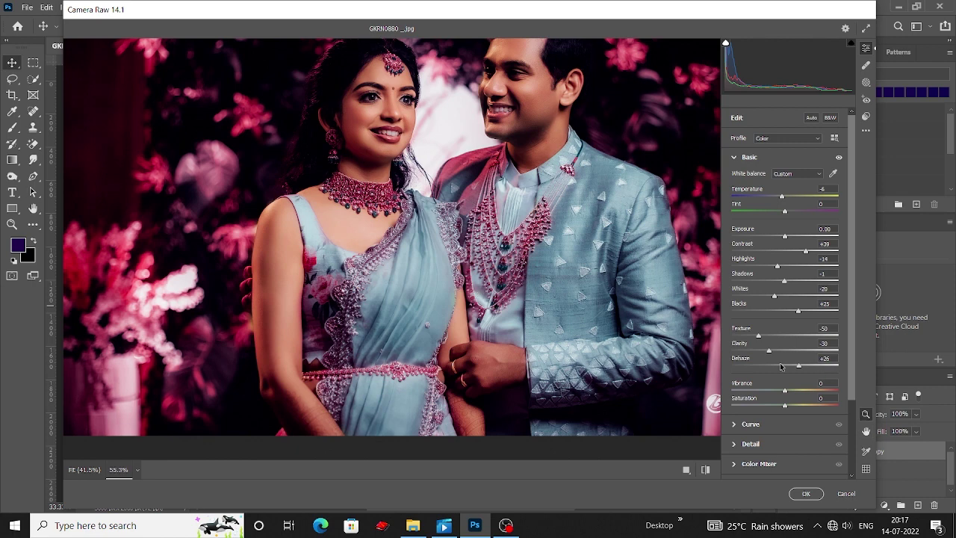
Step: Reduce the Color Mixer saturation of the Reds to -23 and slightly lower the Oranges and Yellows saturation
left_click(735, 427)
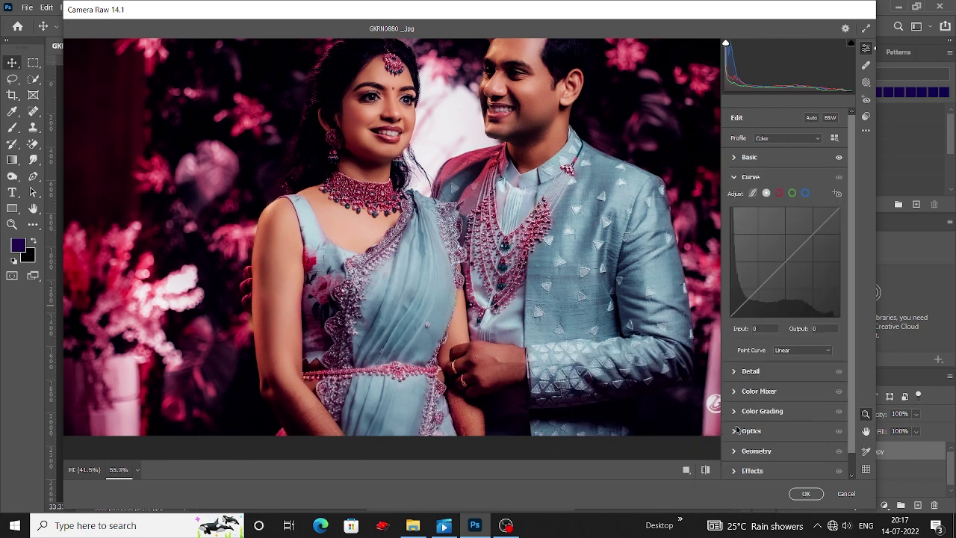
left_click(733, 431)
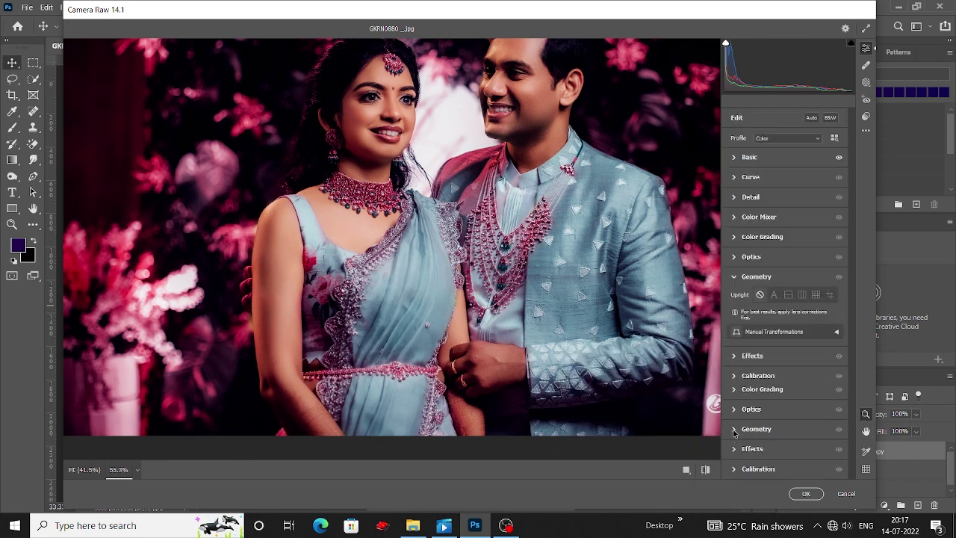
left_click(742, 219)
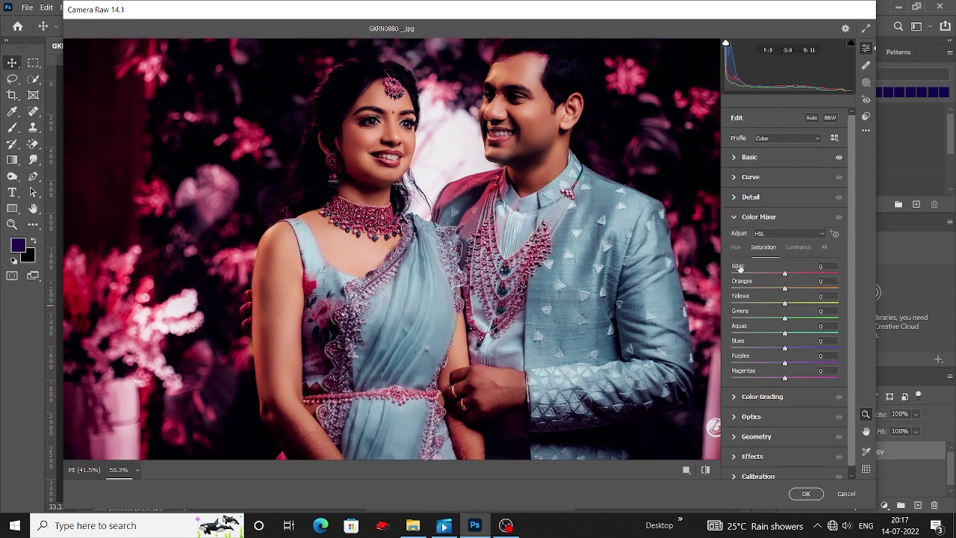
left_click_drag(784, 273, 755, 272)
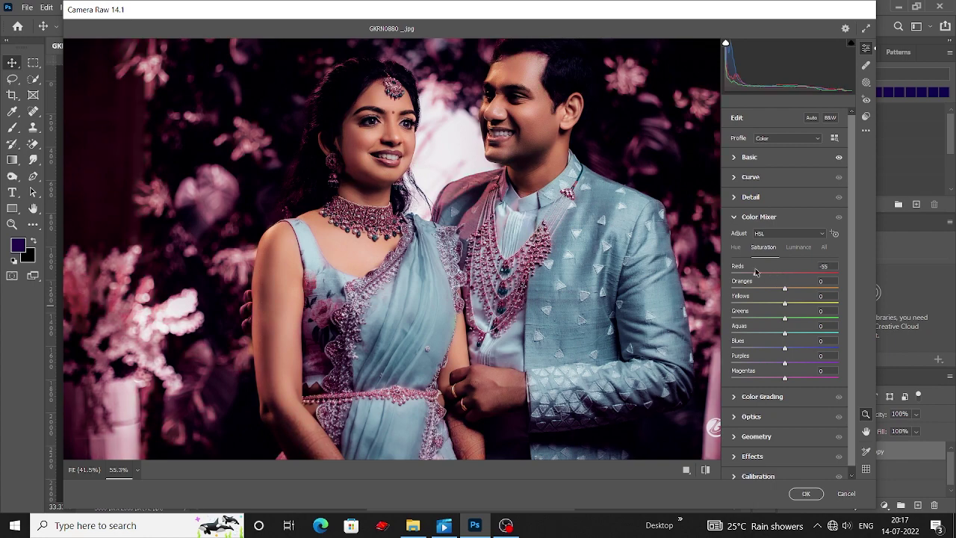
left_click_drag(755, 272, 772, 273)
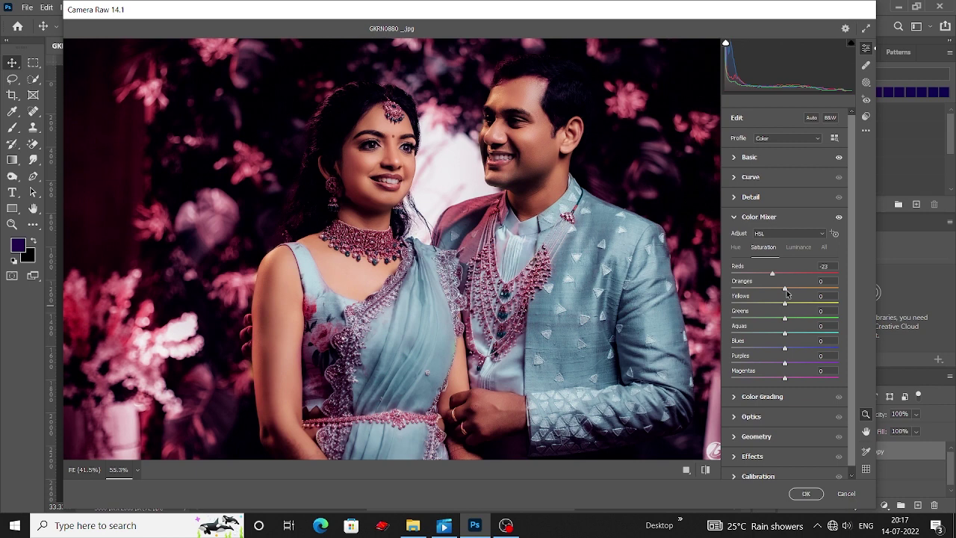
left_click_drag(785, 289, 772, 289)
left_click_drag(785, 304, 773, 304)
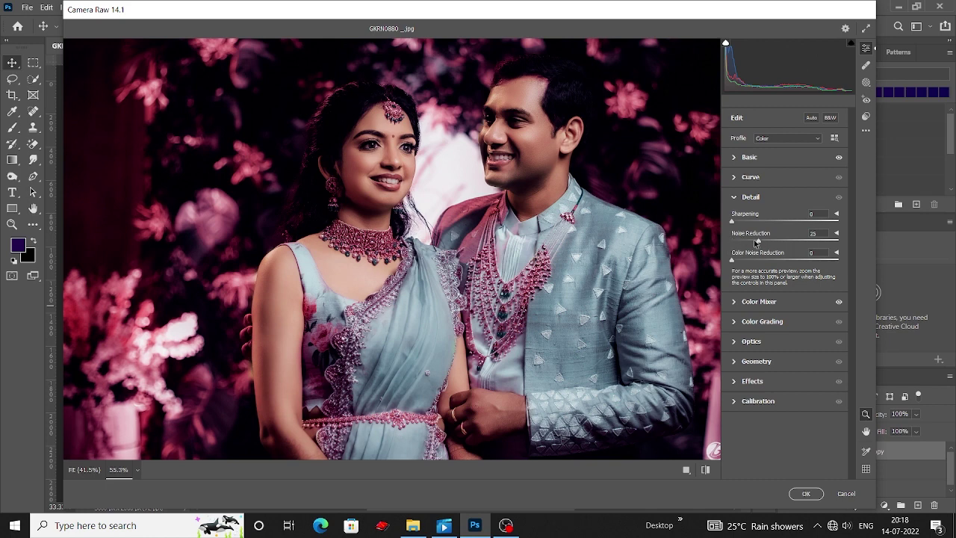
Step: Set Sharpening to 47, Noise Reduction to 59 and Color Noise Reduction to 21, and apply the Camera Raw Filter
left_click_drag(758, 245, 750, 243)
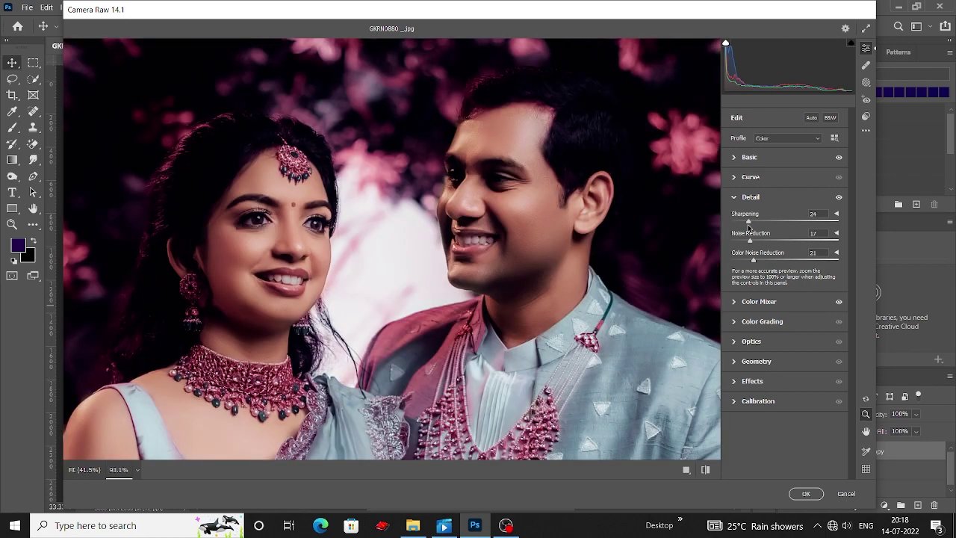
left_click_drag(748, 221, 765, 222)
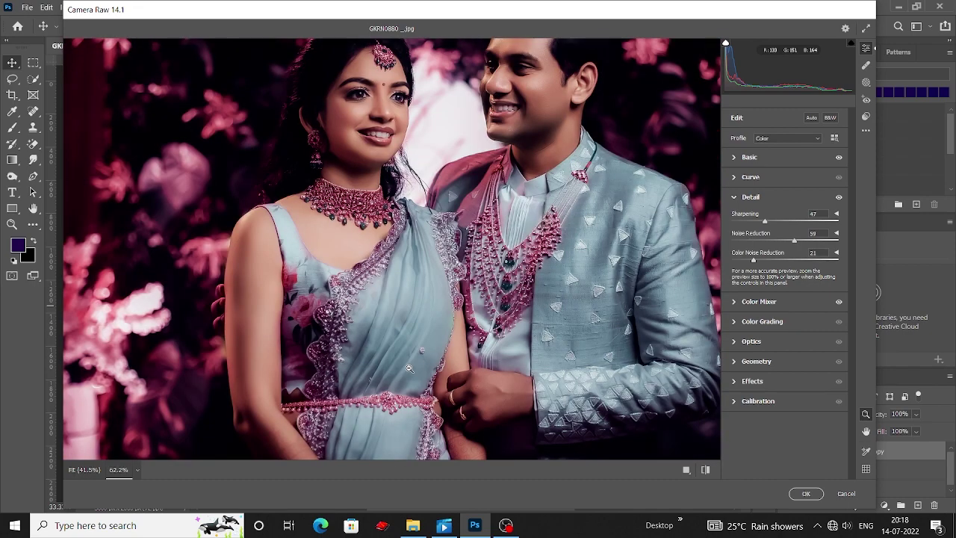
left_click(805, 493)
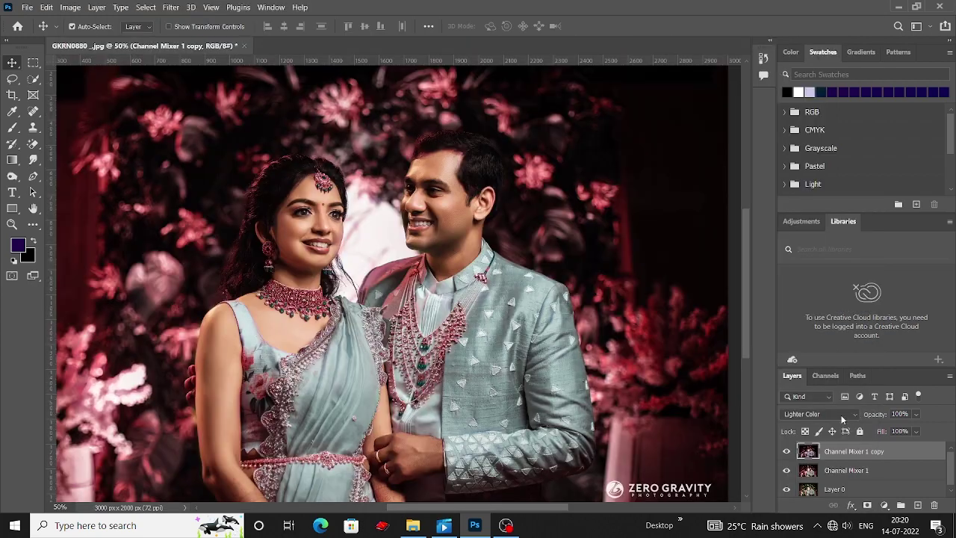
Step: Set the Channel Mixer 1 copy layer's blend mode to Normal and check the whole photo
left_click(807, 413)
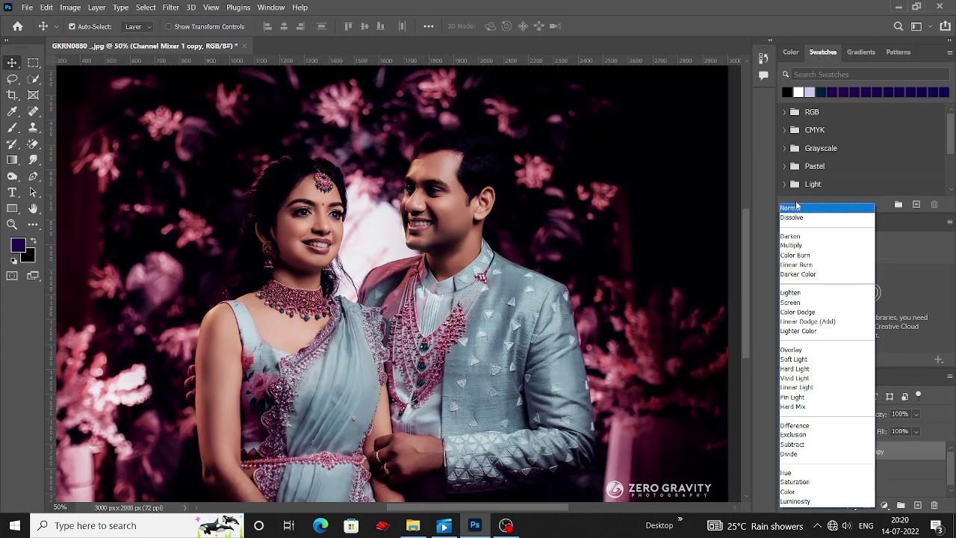
left_click(797, 206)
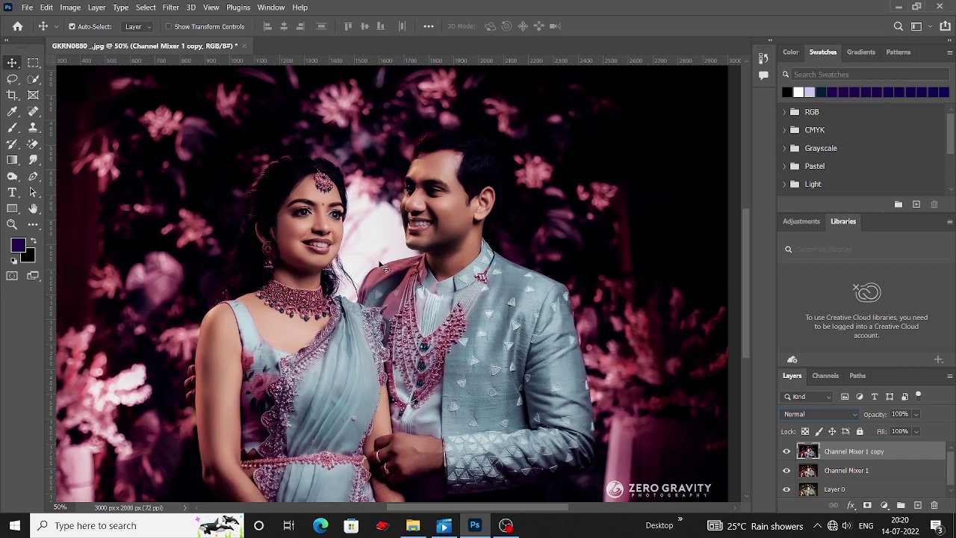
key("ctrl+plus")
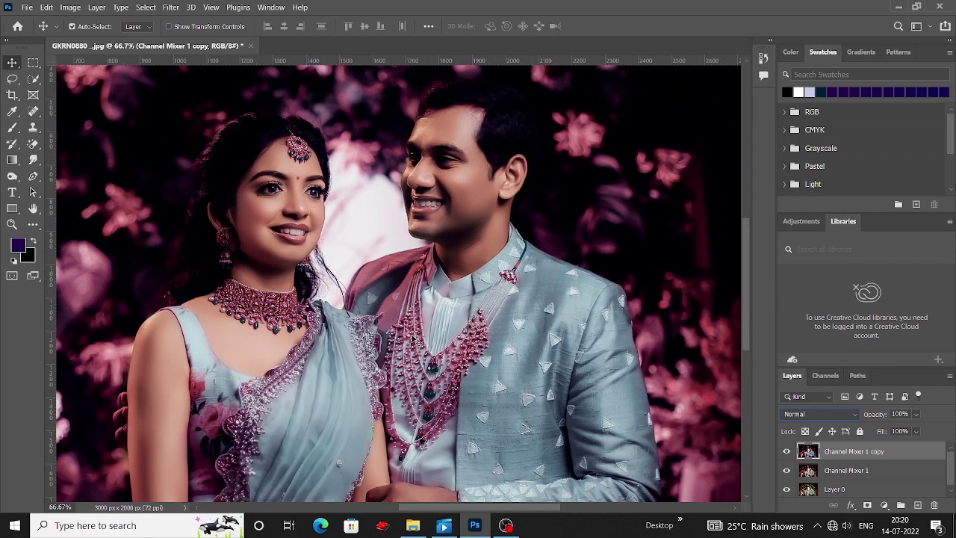
key("ctrl+minus")
key("ctrl+minus")
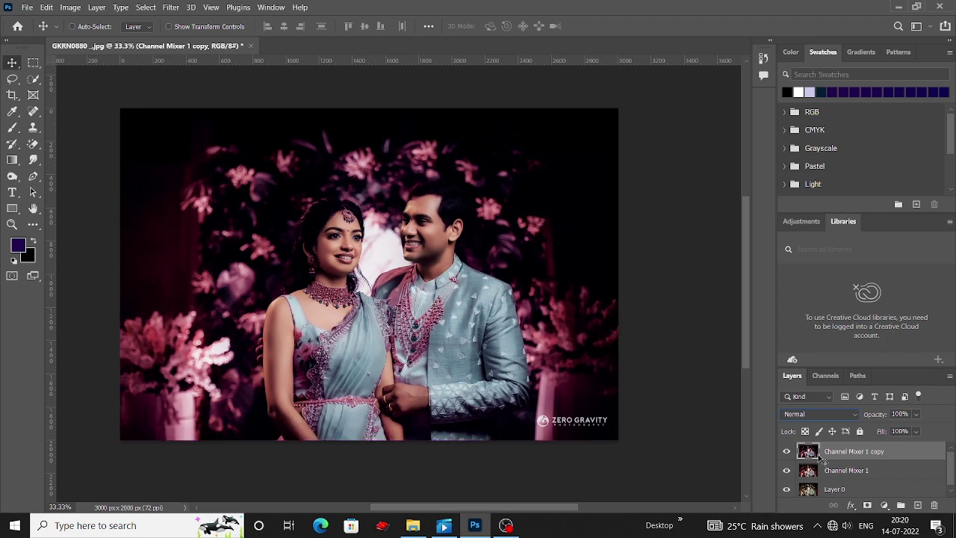
Step: Merge the Channel Mixer 1 copy and Channel Mixer 1 layers into one layer
left_click(853, 470, "shift")
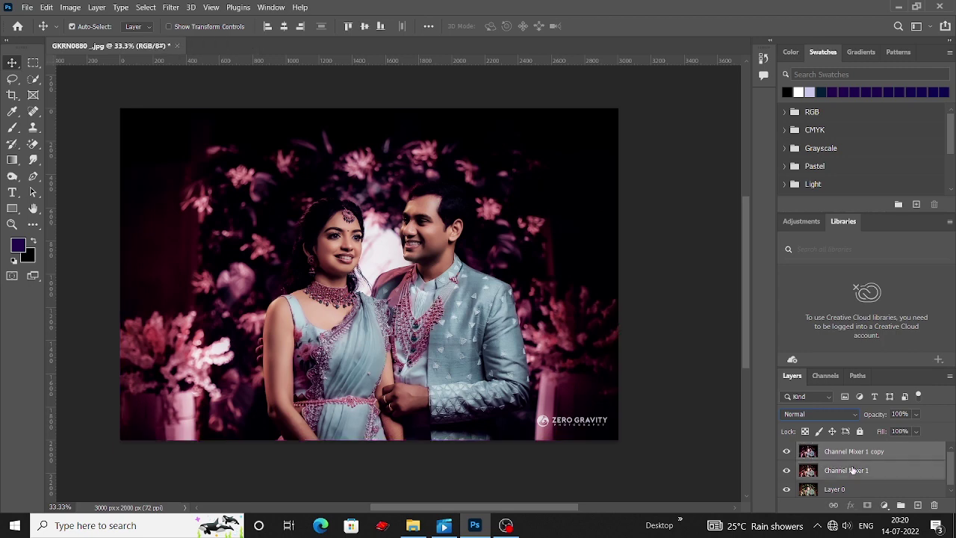
right_click(846, 458)
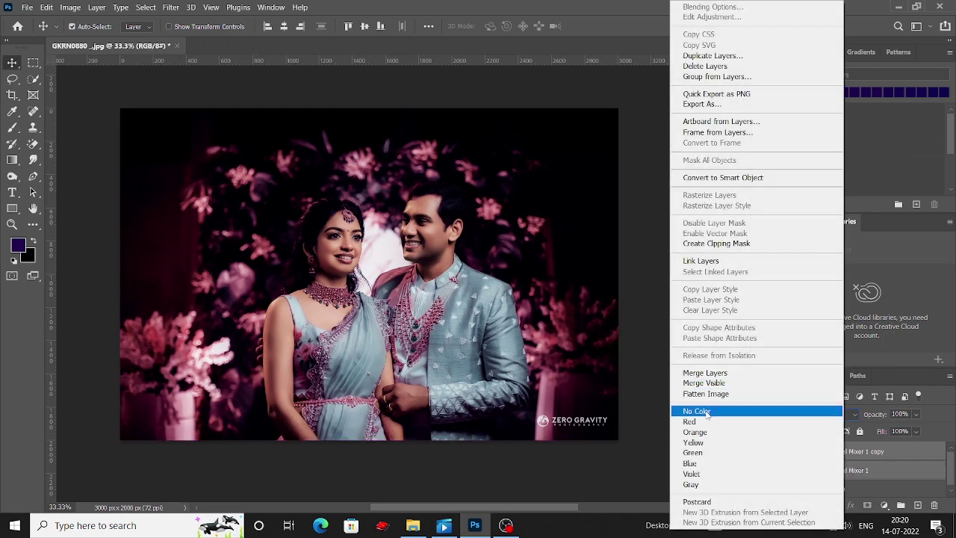
left_click(711, 372)
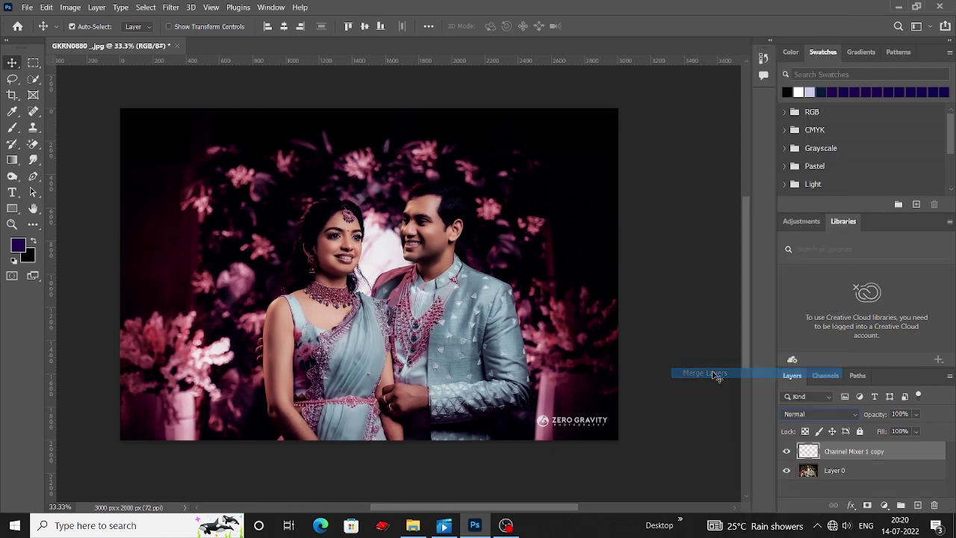
Step: Compare the graded photo with the original by toggling the merged layer's visibility, both for the full picture and close up
left_click(787, 451)
left_click(787, 452)
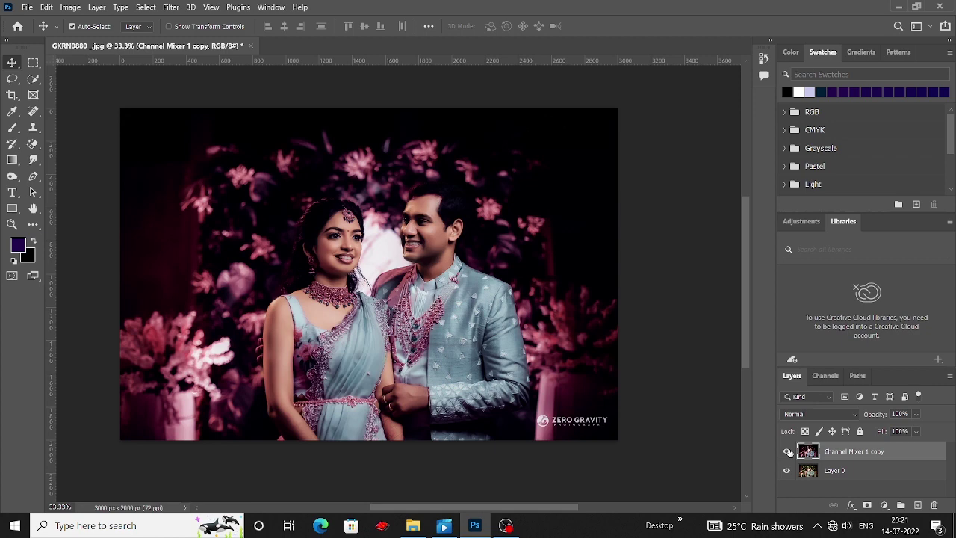
left_click(786, 451)
left_click(786, 451)
key("ctrl+plus")
key("ctrl+plus")
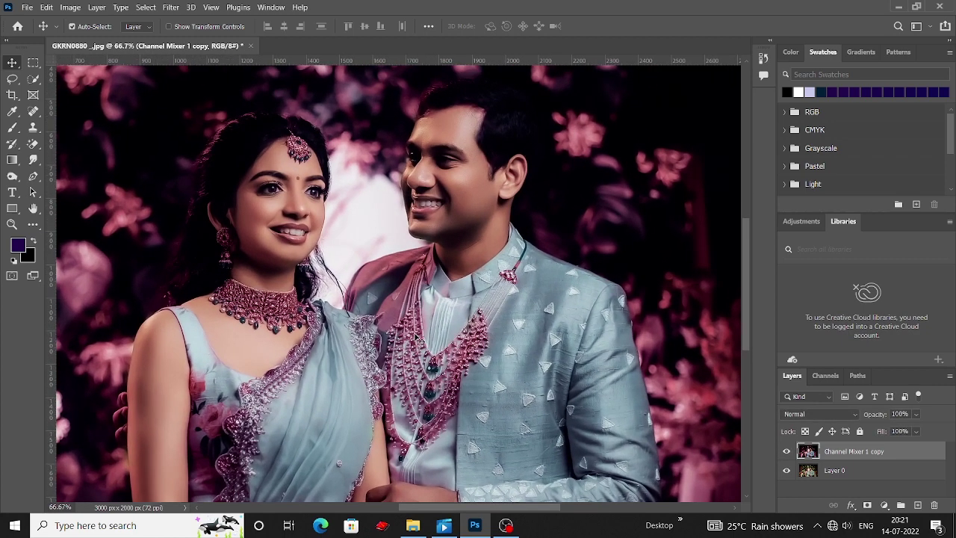
left_click(787, 450)
left_click(787, 450)
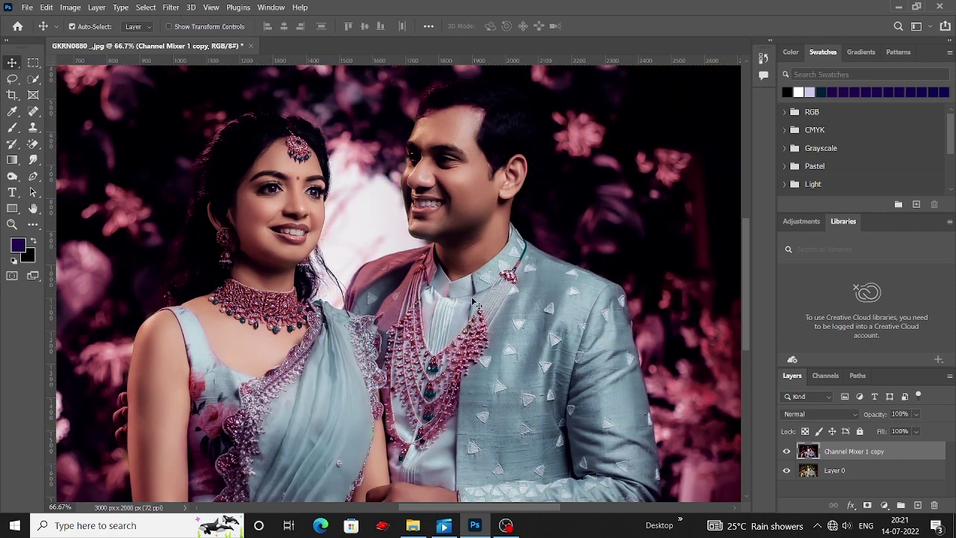